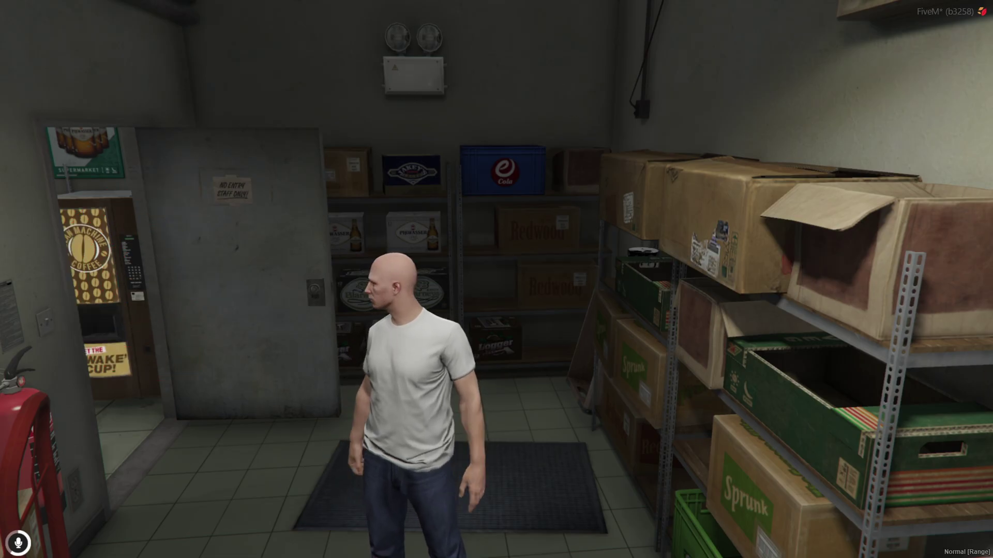
Use the bottle of water from the inventory and walk from the storeroom to the shop counter
key(F2)
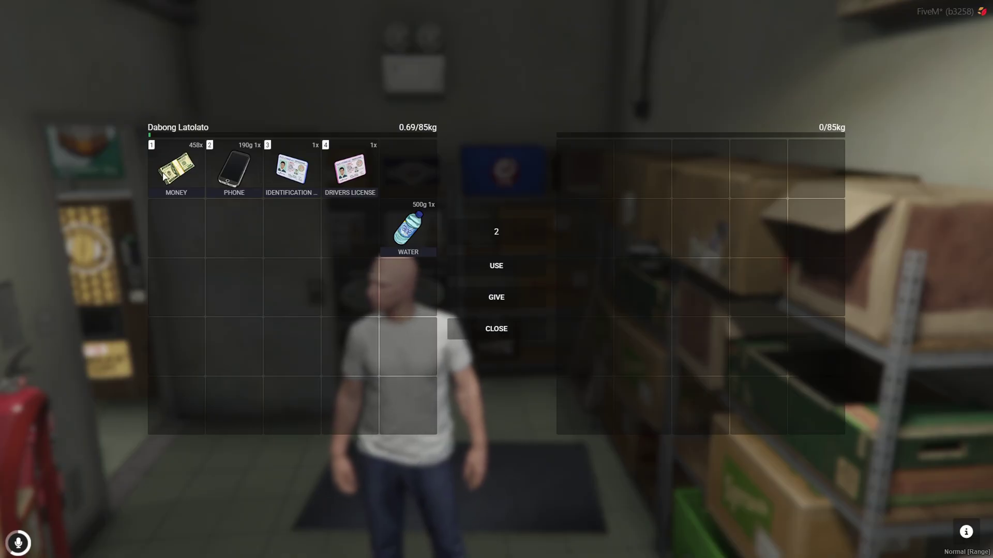
drag(417, 238, 495, 266)
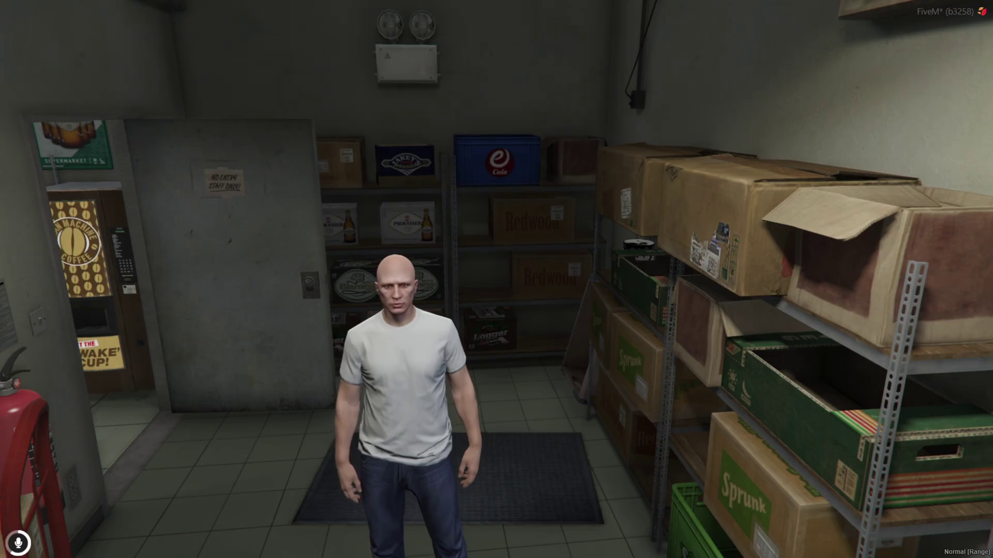
key(w)
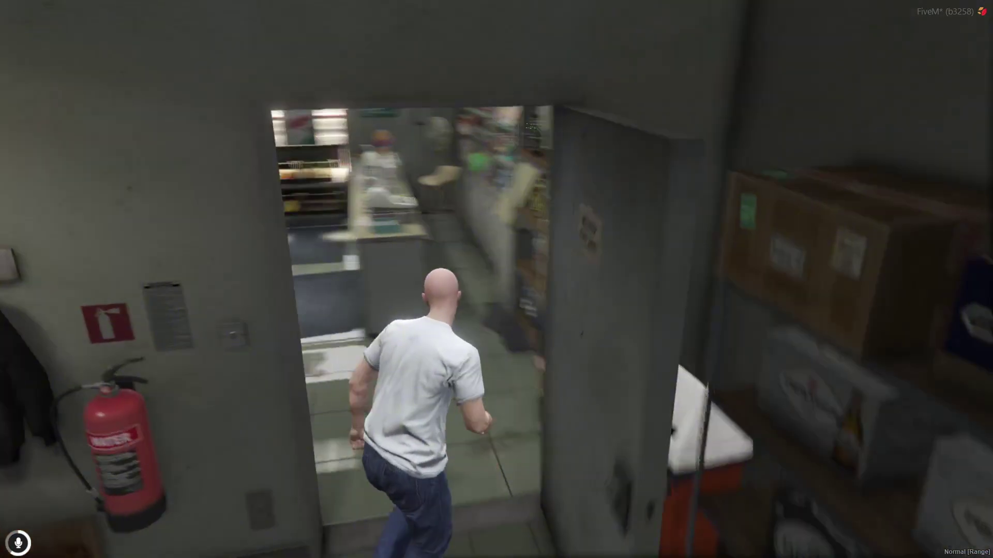
key(w)
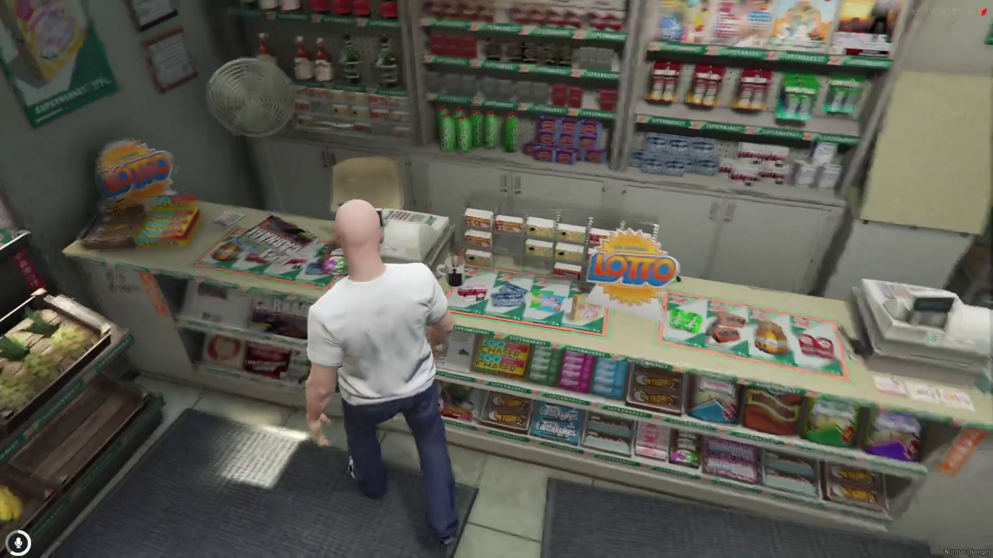
Buy 2 burgers and 2 waters from the shop, placing them in the character's inventory
key(e)
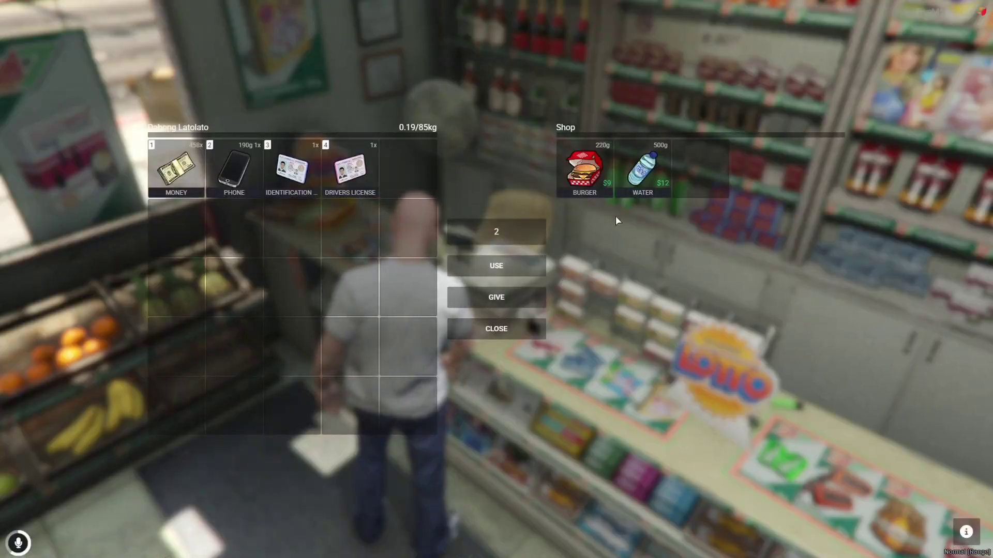
drag(585, 168, 408, 168)
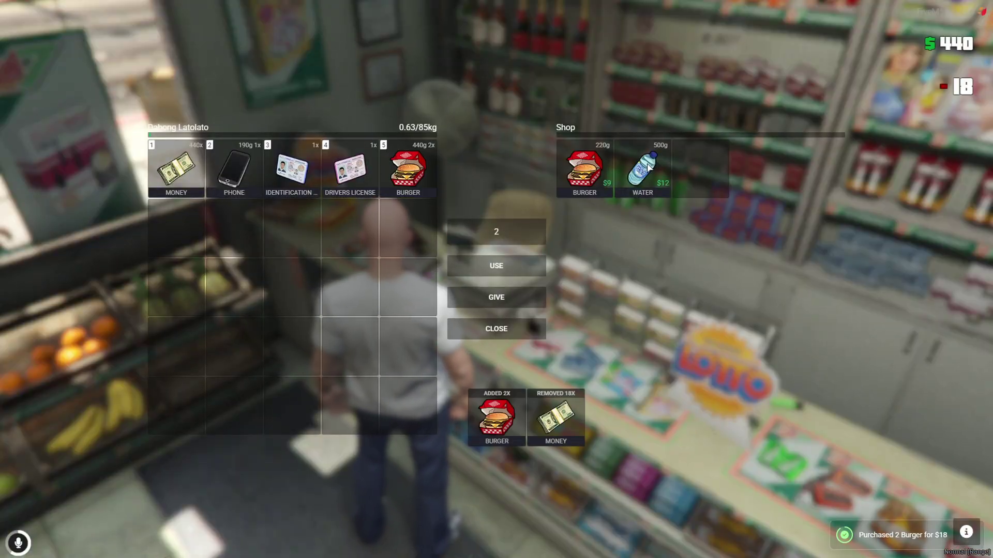
drag(647, 166, 408, 227)
key(Escape)
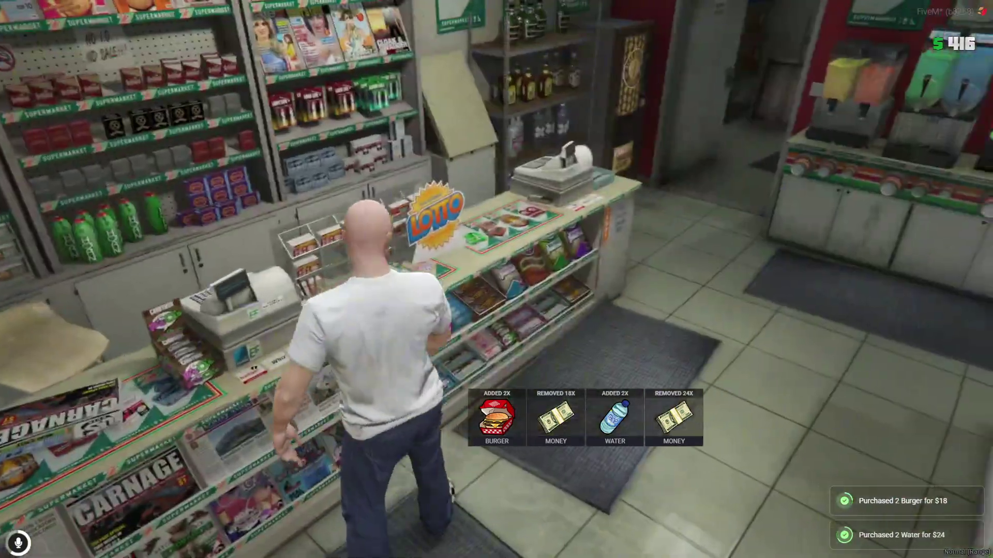
Walk back into the storeroom and approach the safe beside the desk
key(w)
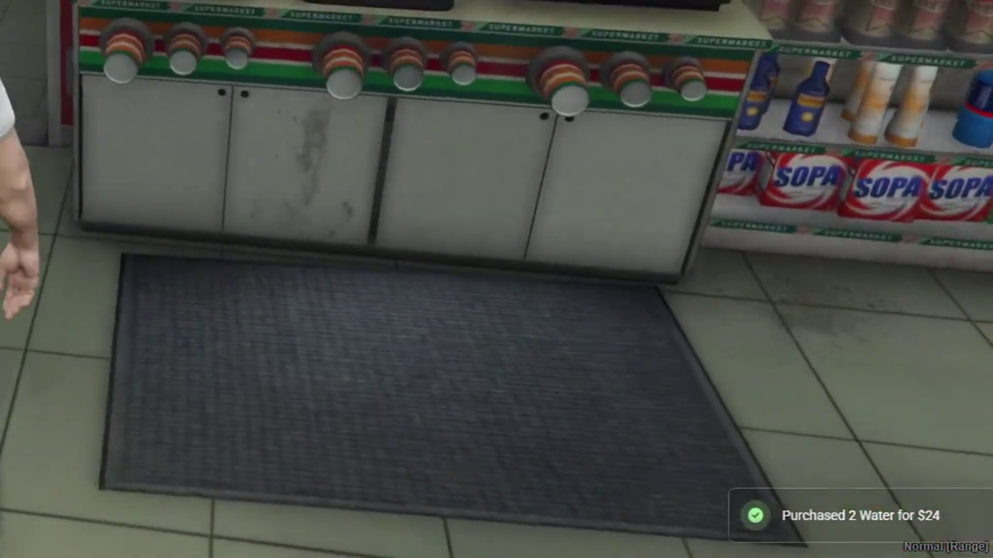
key(w)
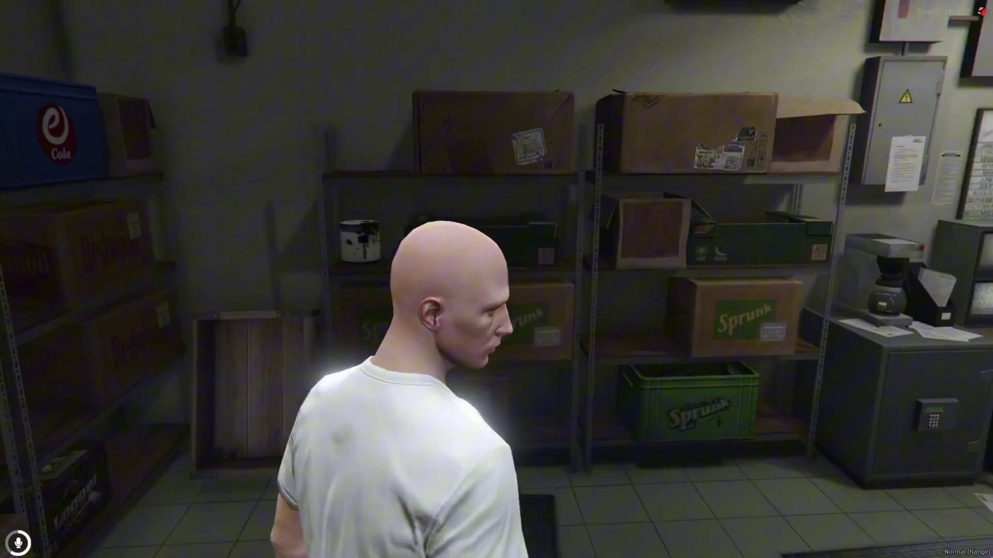
key(s)
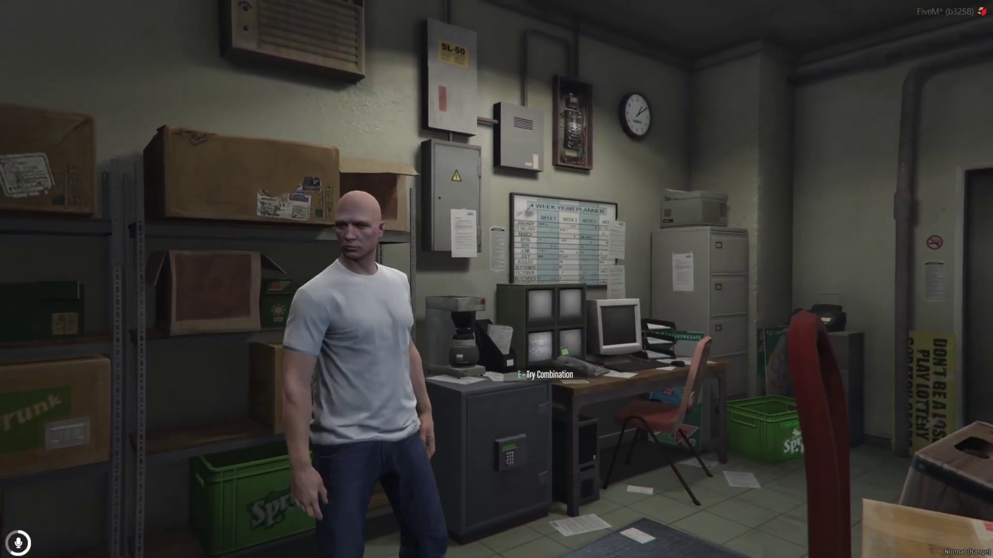
key(d)
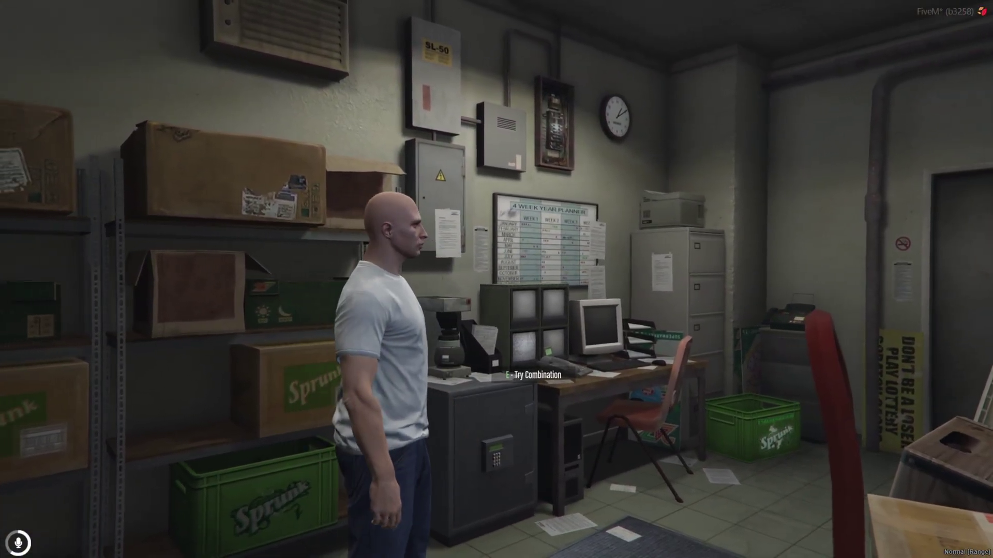
key(s)
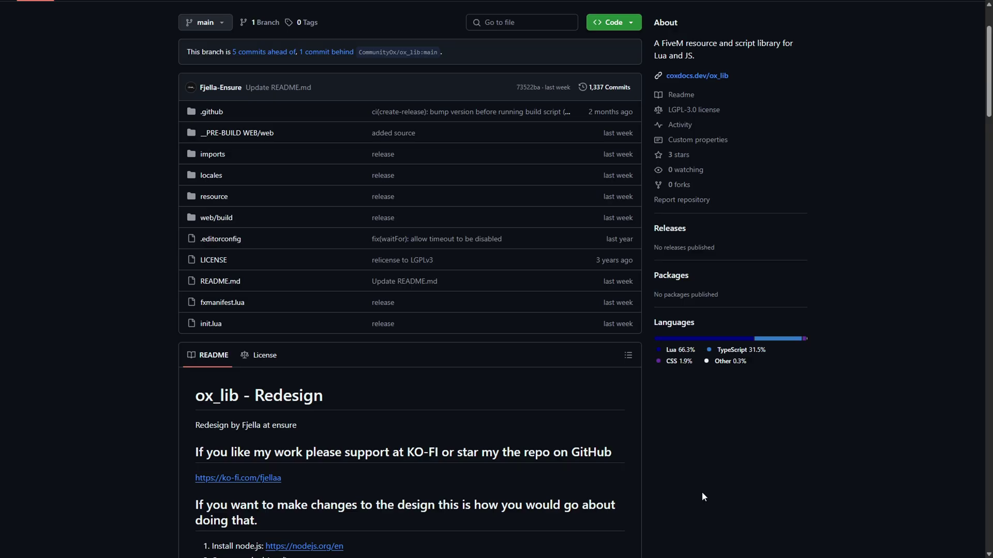
Download the redesigned ox_lib repository from GitHub as a ZIP archive
click(618, 26)
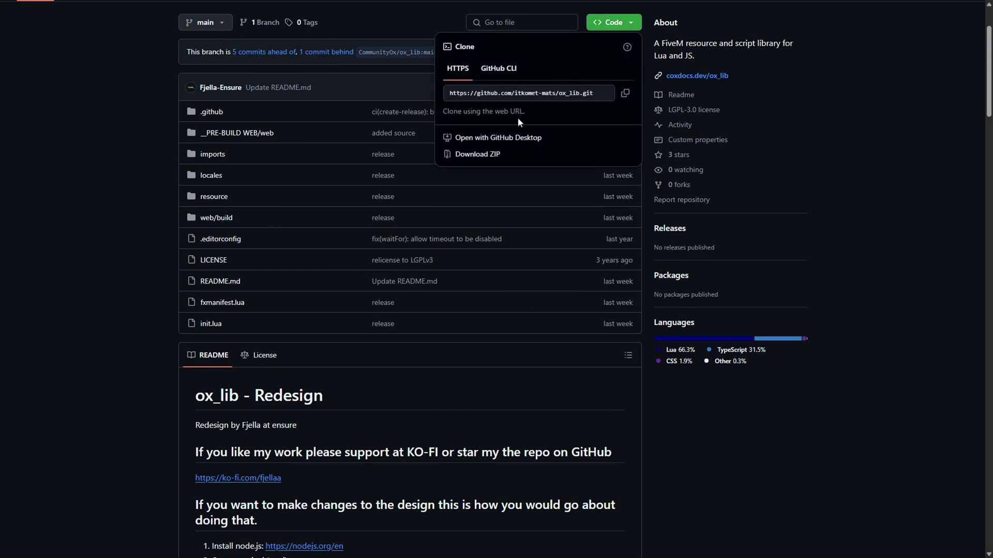
click(487, 155)
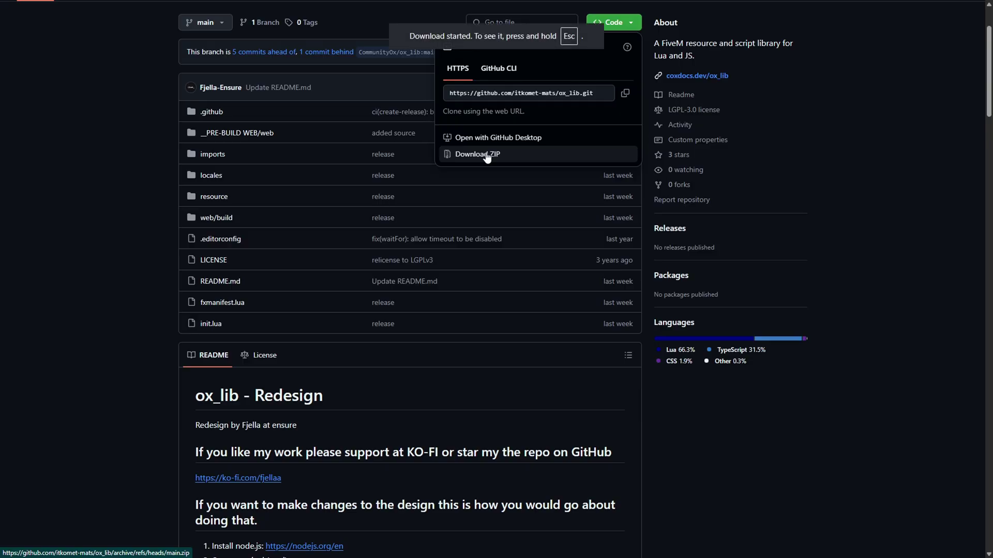
click(110, 128)
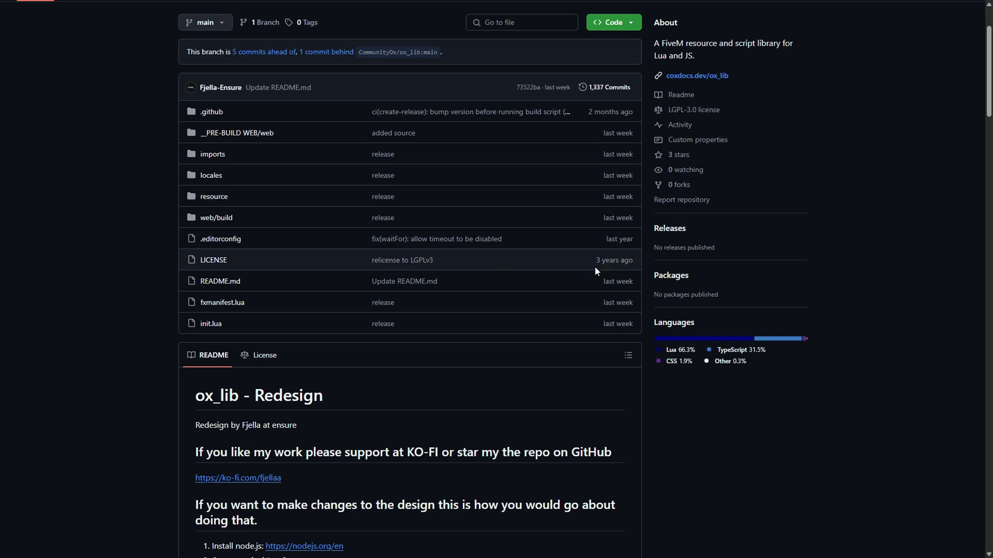
Switch to File Explorer and extract the ox_lib-main (3) archive in Downloads into its own folder with WinRAR
key(alt+Tab)
click(531, 240)
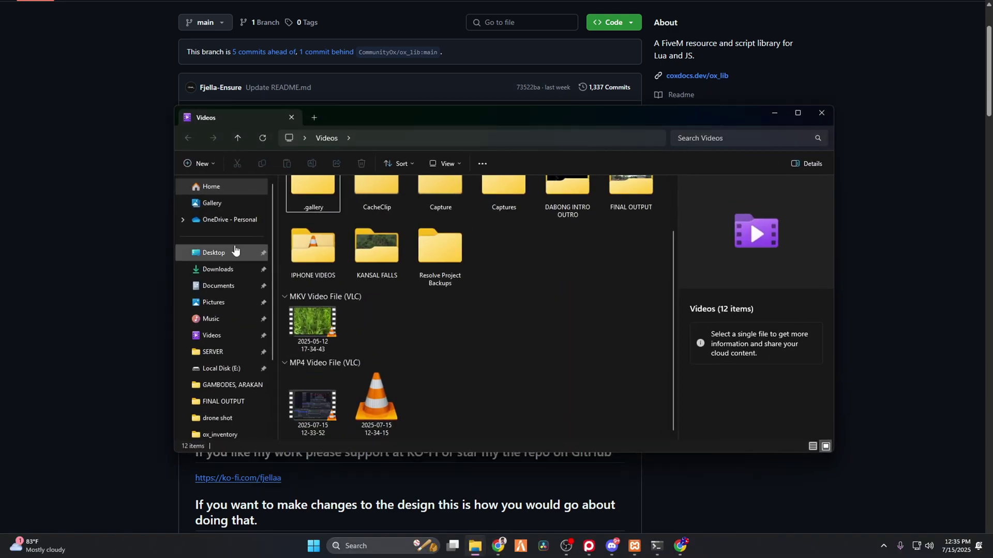
click(219, 270)
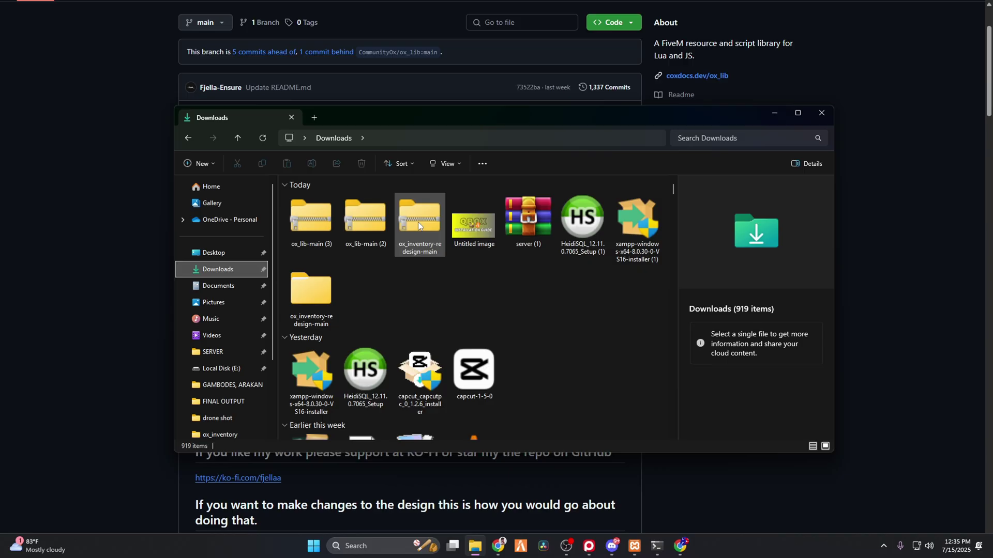
click(335, 223)
right_click(312, 223)
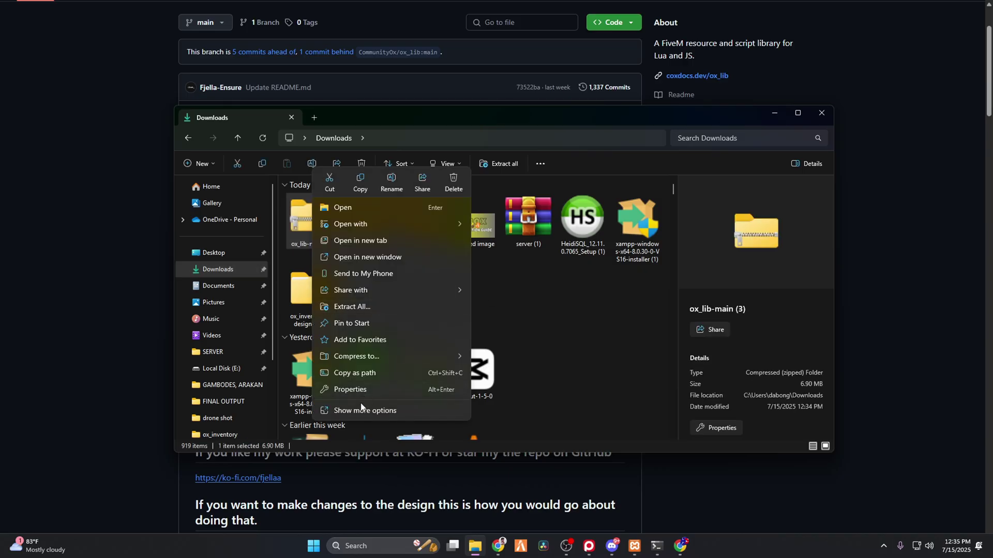
click(357, 410)
mouse_move(368, 322)
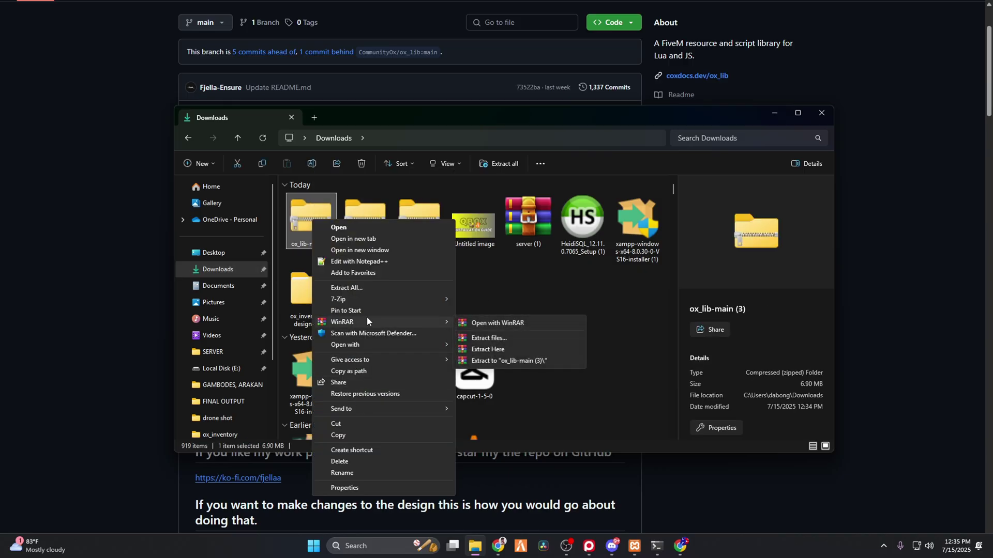
click(497, 364)
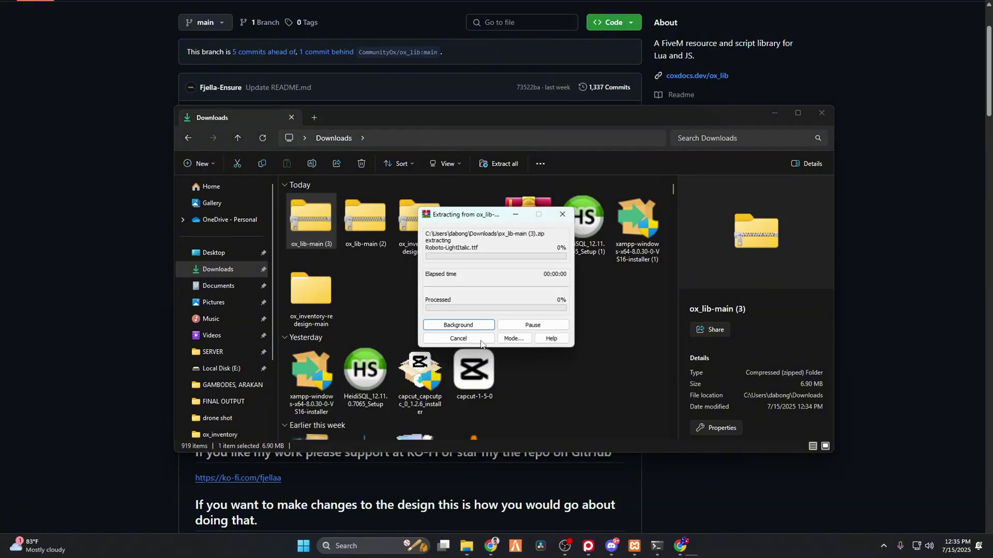
Rename the ox_lib-main folder inside the extracted ox_lib-main (3) folder as ox_lib
double_click(364, 294)
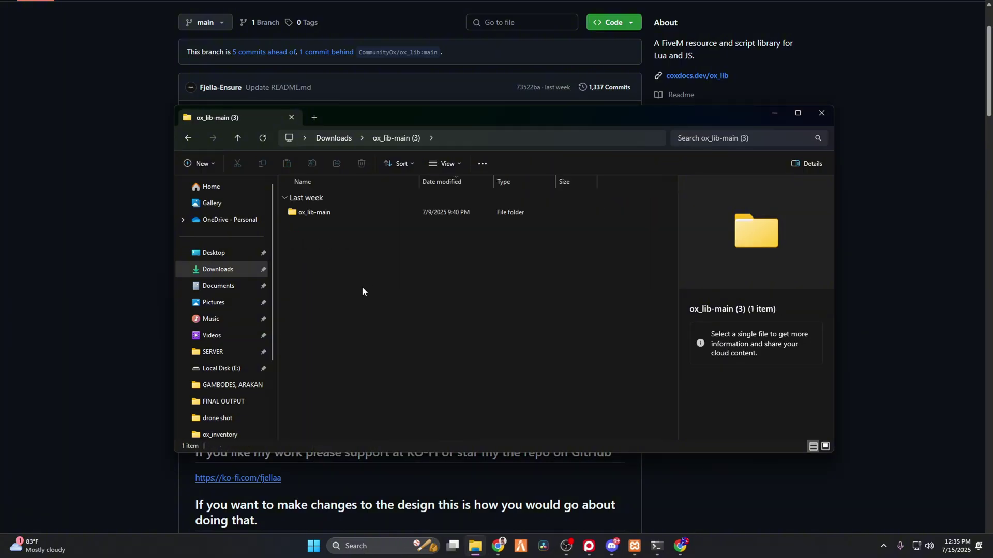
click(339, 213)
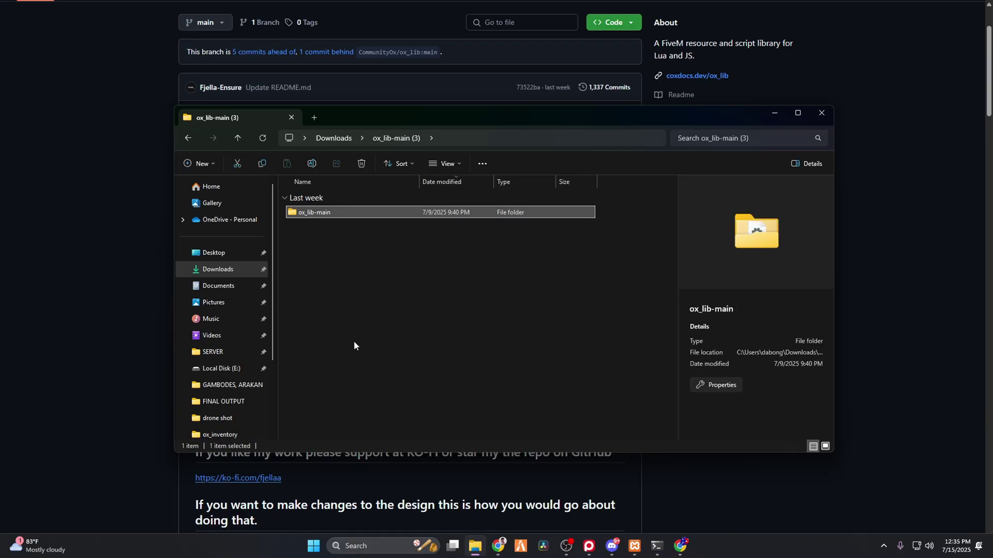
key(F2)
key(End)
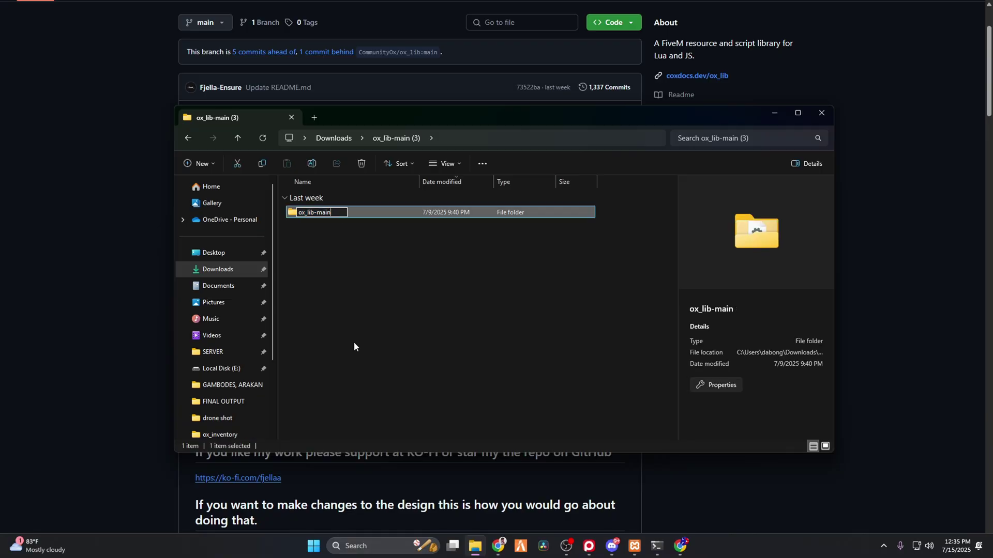
key(BackSpace)
key(BackSpace)
key(BackSpace)
key(BackSpace)
key(BackSpace)
key(Return)
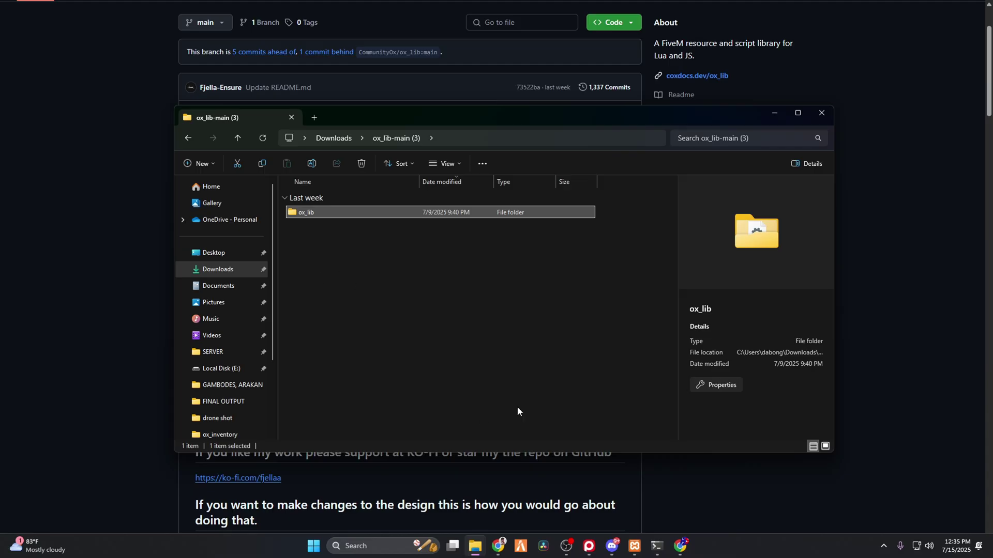
click(511, 389)
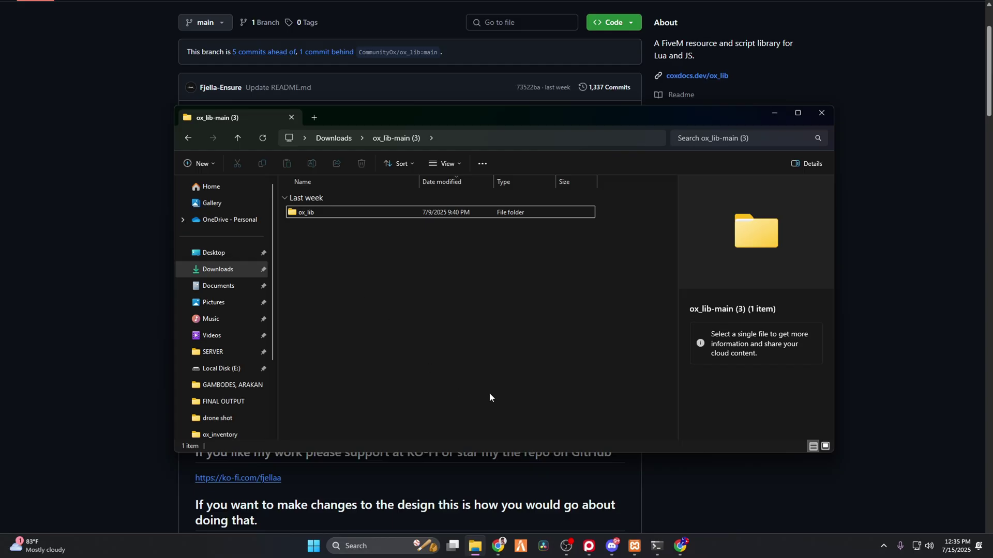
Open the server's resources folder on Local Disk (E:) under FIVEM DEVELOPMENT, server (1), qbox
scroll(200, 362, down, 2)
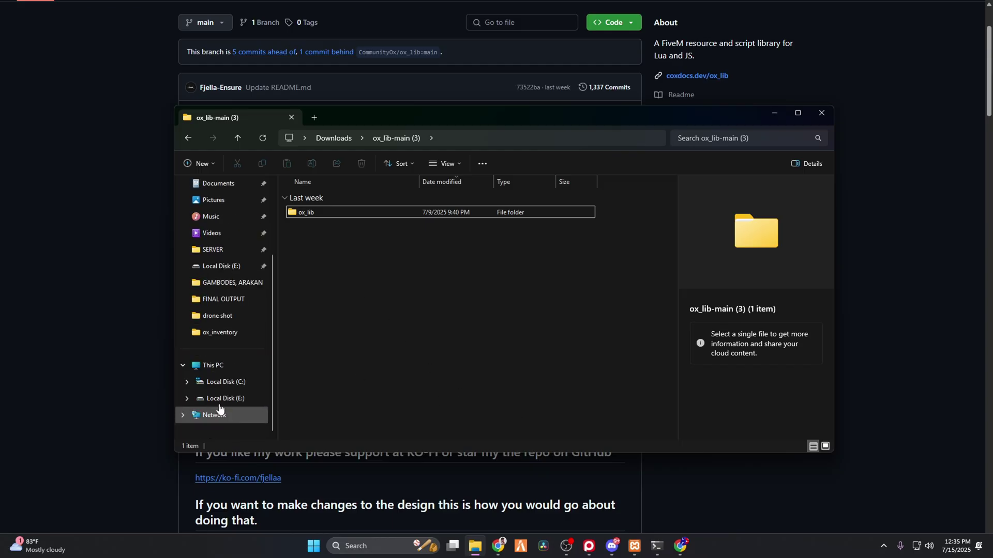
click(232, 398)
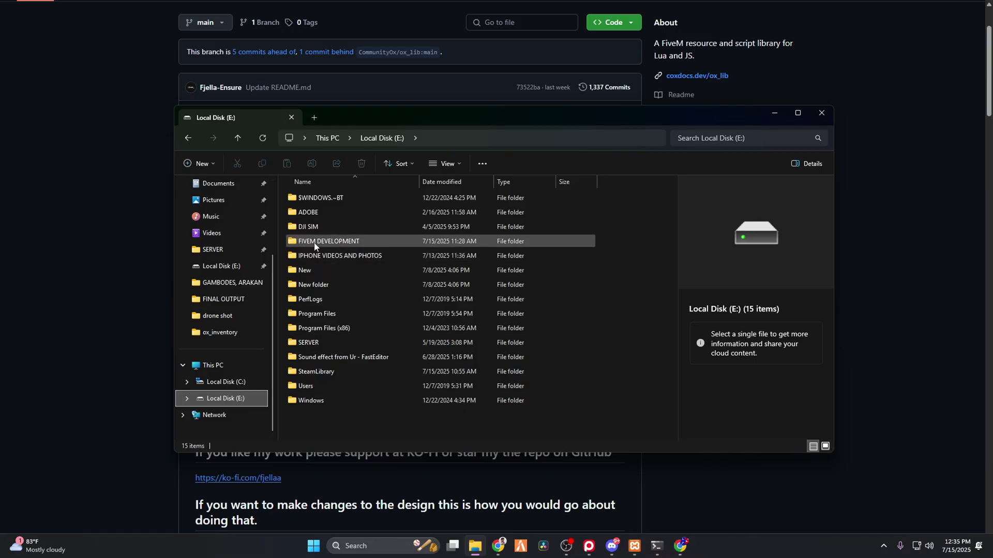
double_click(343, 242)
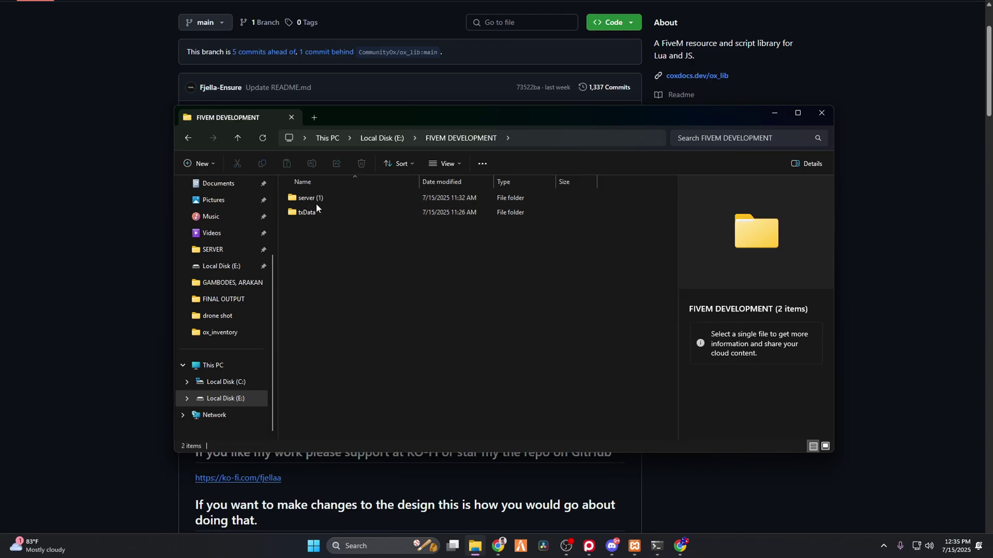
double_click(316, 197)
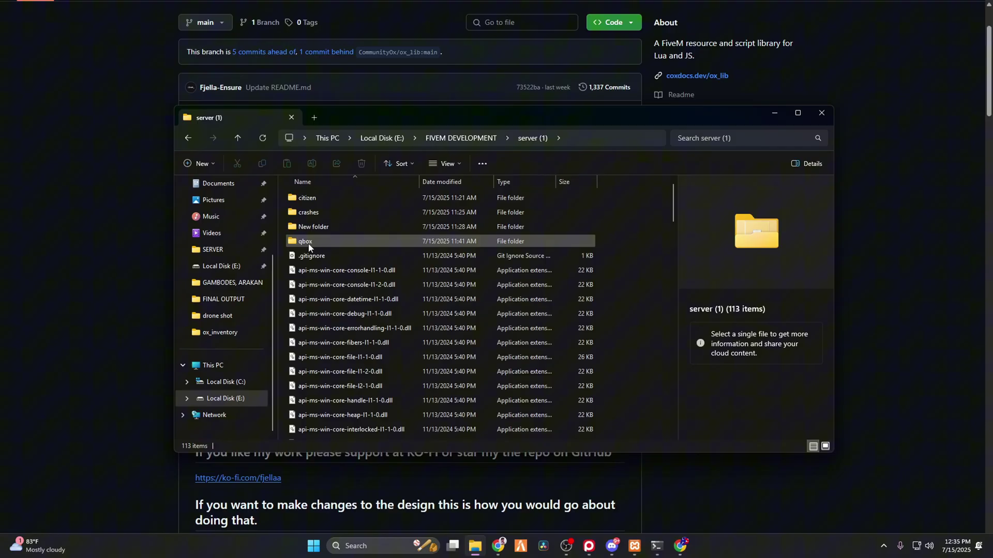
double_click(309, 242)
double_click(313, 214)
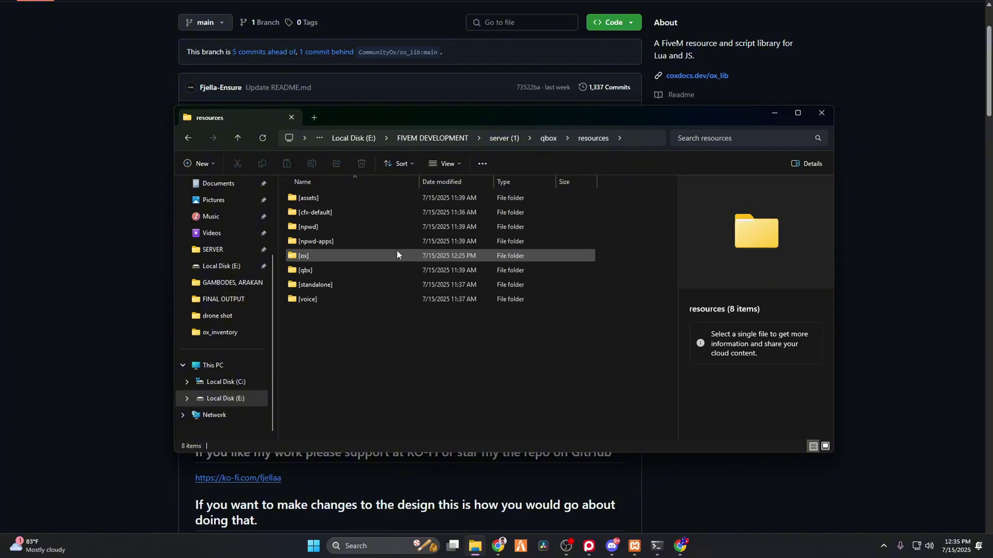
Enlarge the folder view and open the [ox] folder inside the server's resources
ctrl+scroll(413, 371, up, 3)
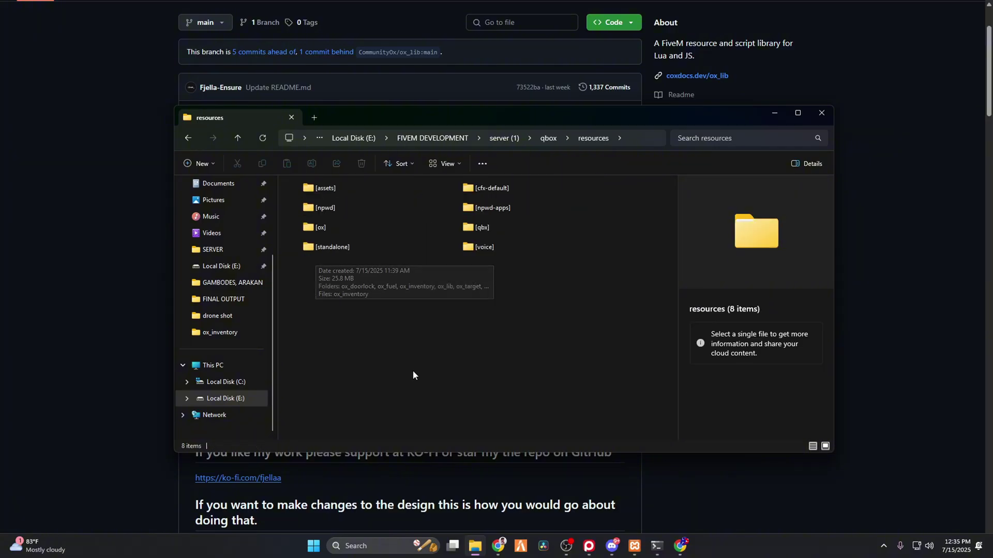
ctrl+scroll(413, 370, up, 3)
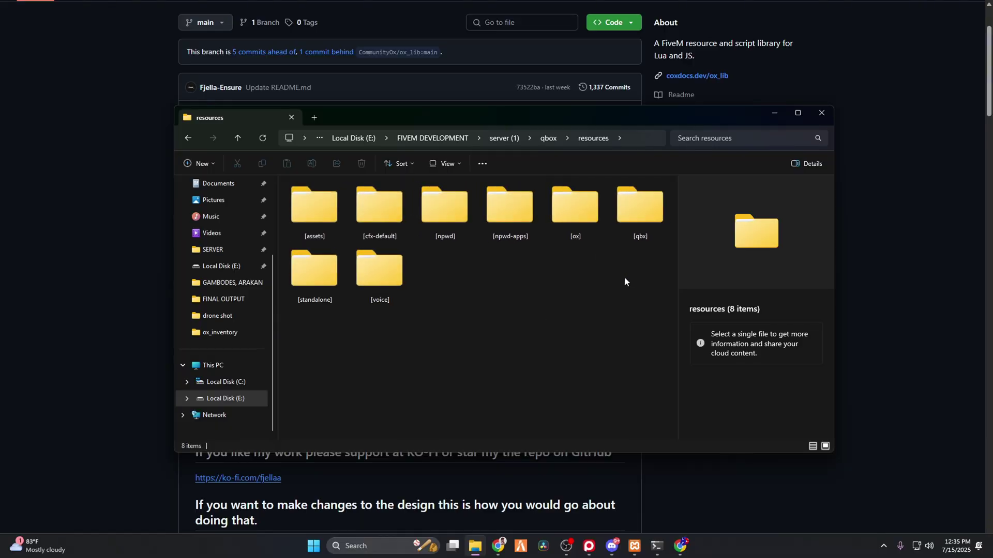
click(575, 207)
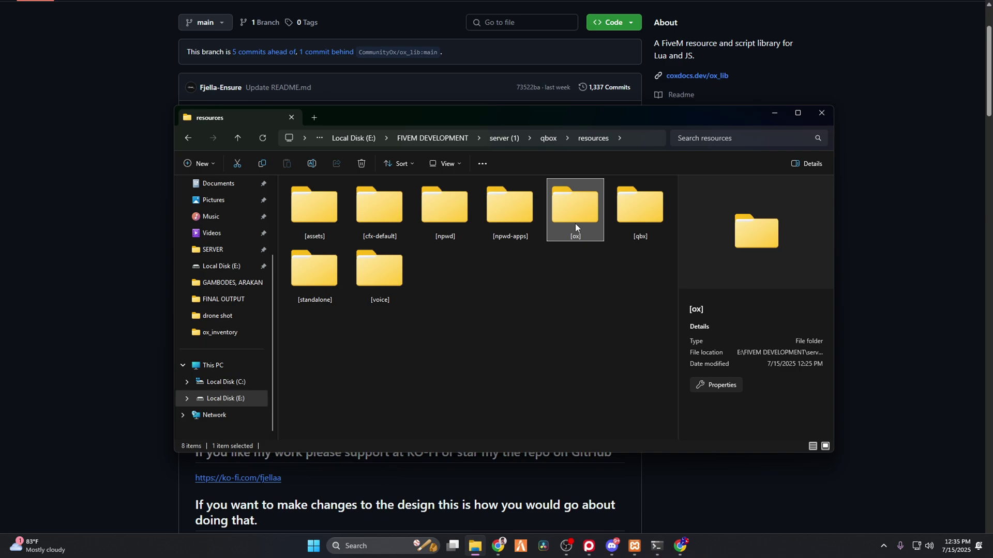
double_click(574, 223)
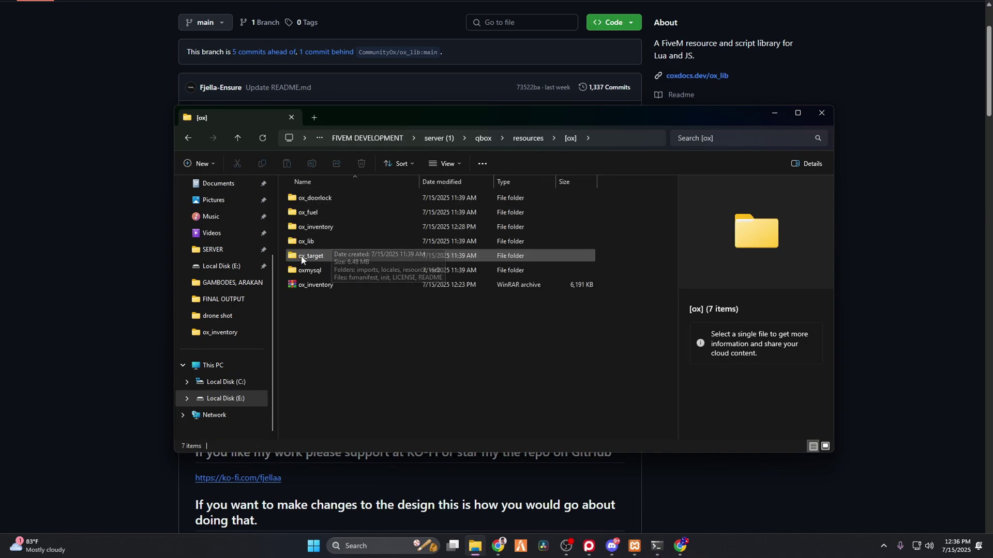
Back up the existing ox_lib folder in [ox] by adding it to the WinRAR archive ox_lib.rar
click(327, 241)
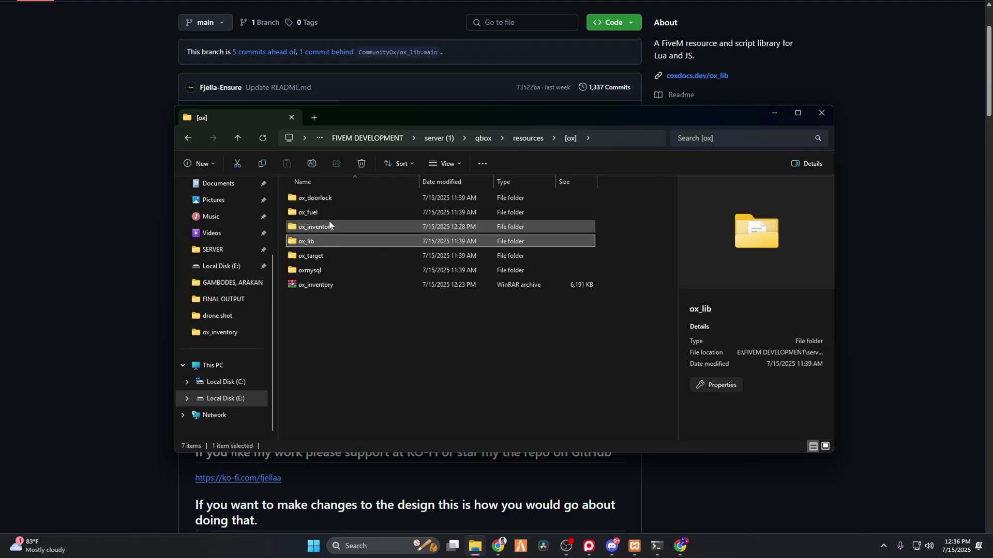
click(327, 331)
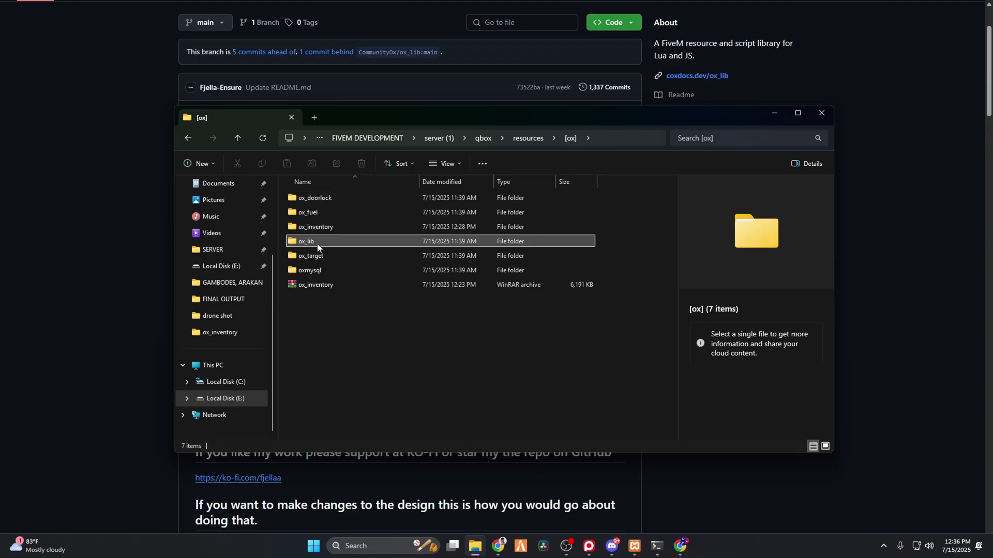
click(319, 244)
right_click(348, 245)
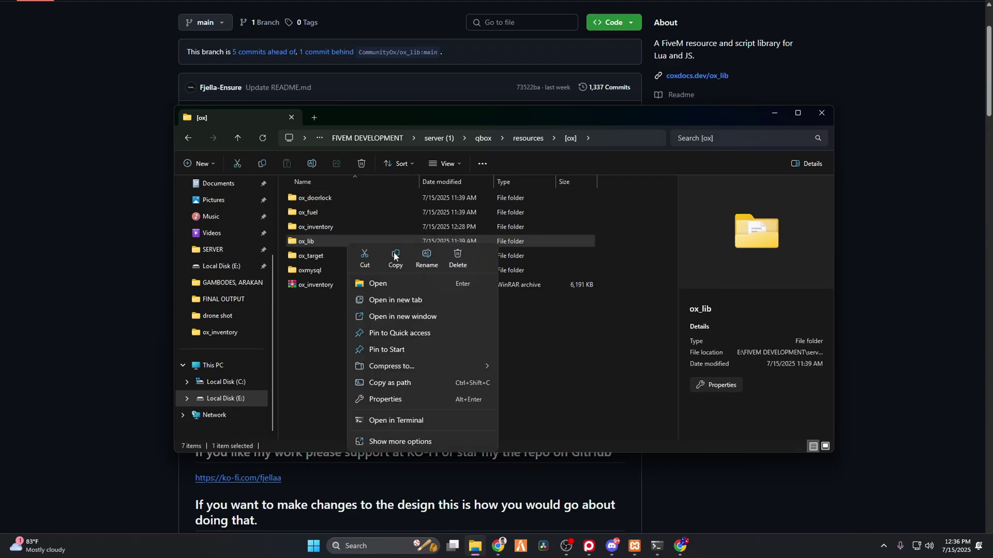
click(384, 443)
mouse_move(419, 392)
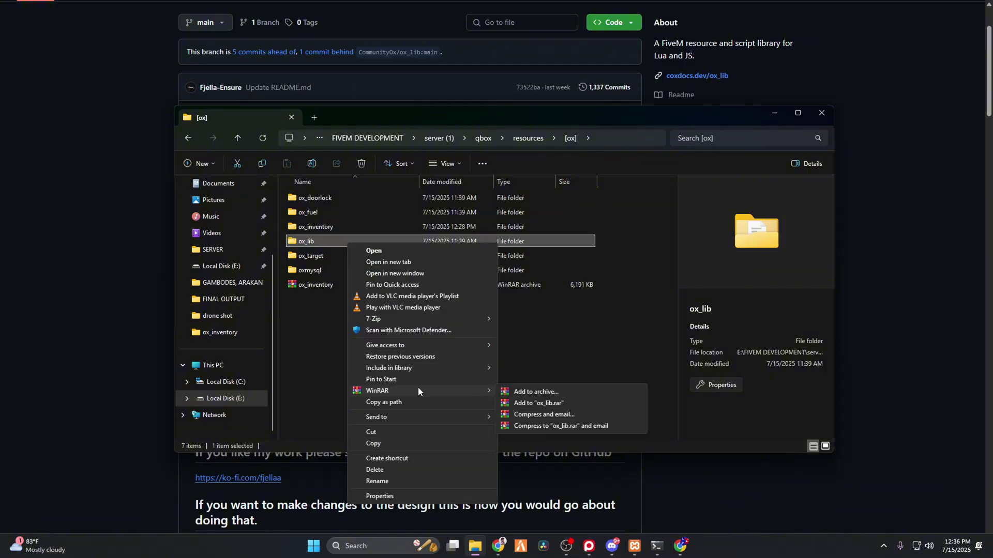
click(532, 402)
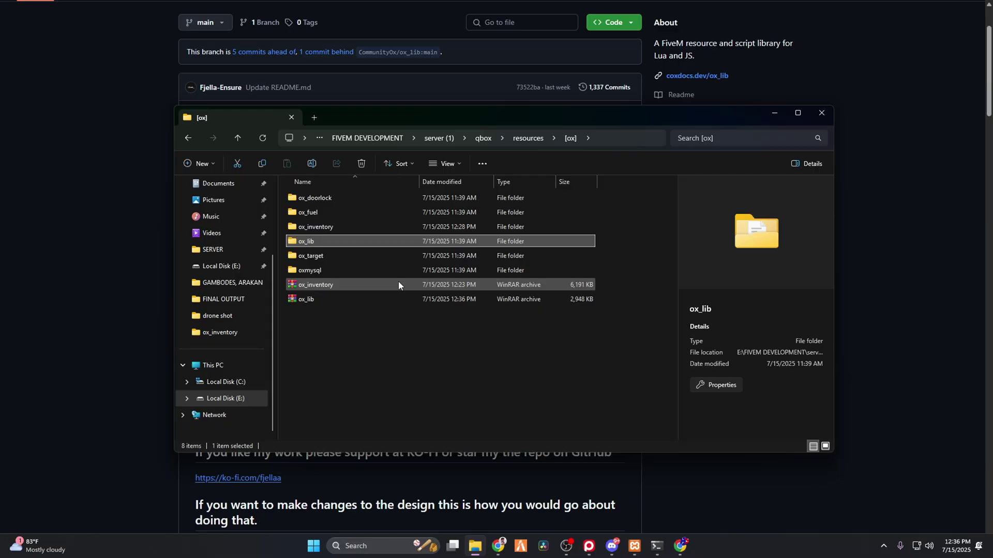
Delete the original ox_lib folder from [ox], keeping its archive
key(Return)
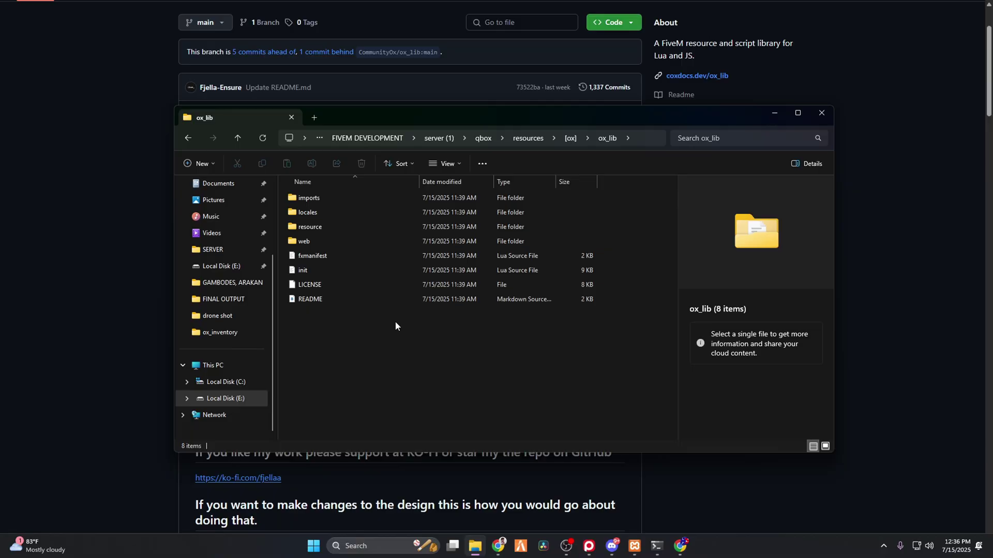
key(alt+Left)
click(391, 346)
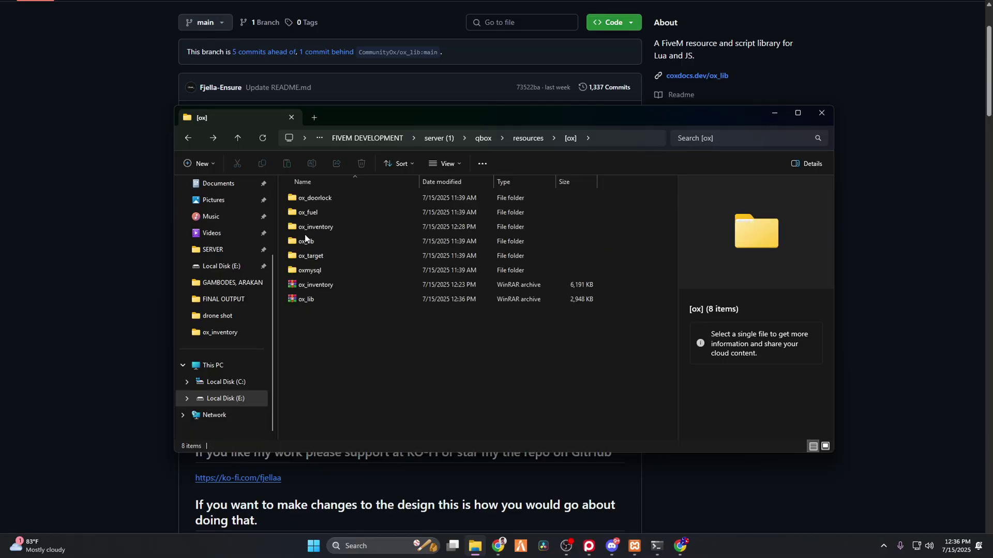
click(325, 243)
key(Delete)
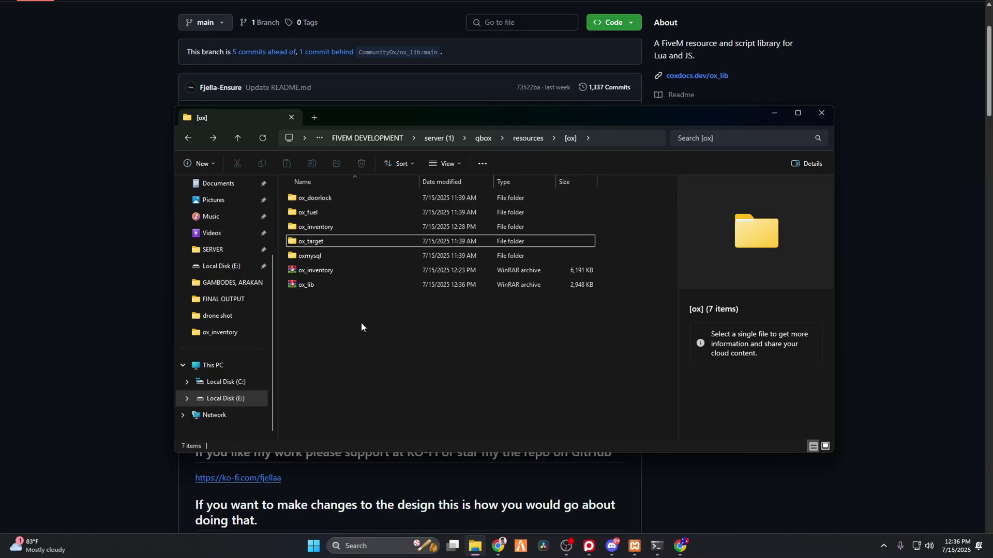
Copy the ox_lib folder from the extracted ox_lib-main (3) folder in Downloads, using a separate File Explorer tab
click(314, 117)
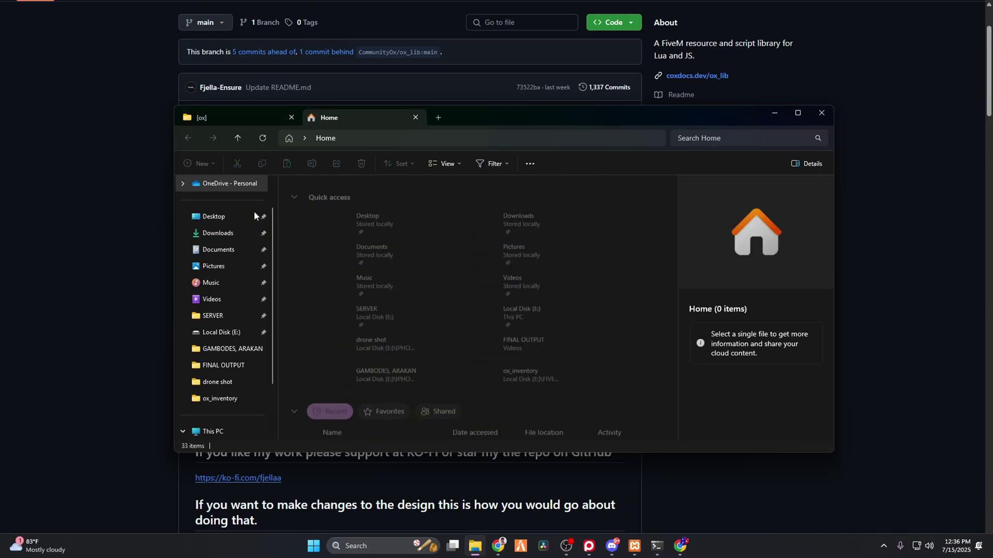
click(218, 234)
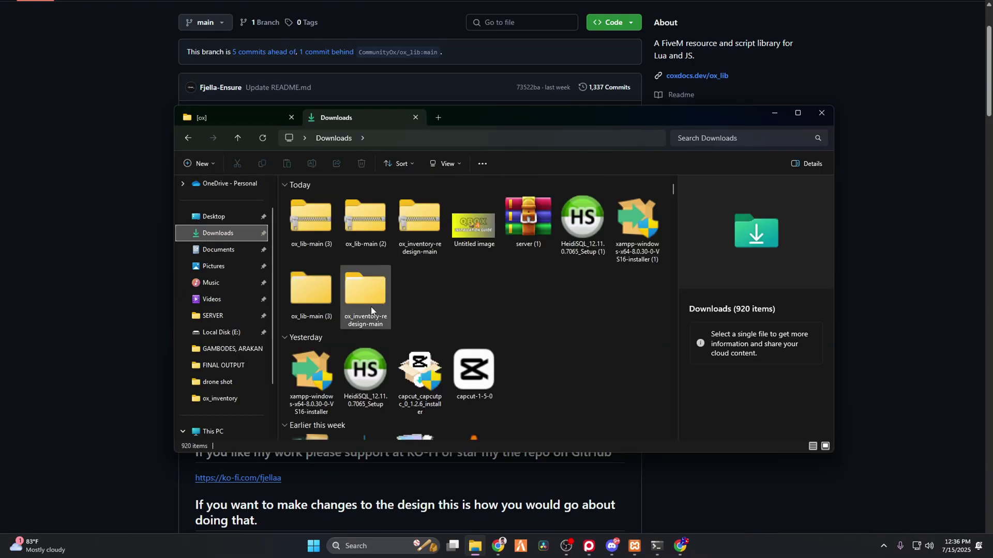
double_click(305, 299)
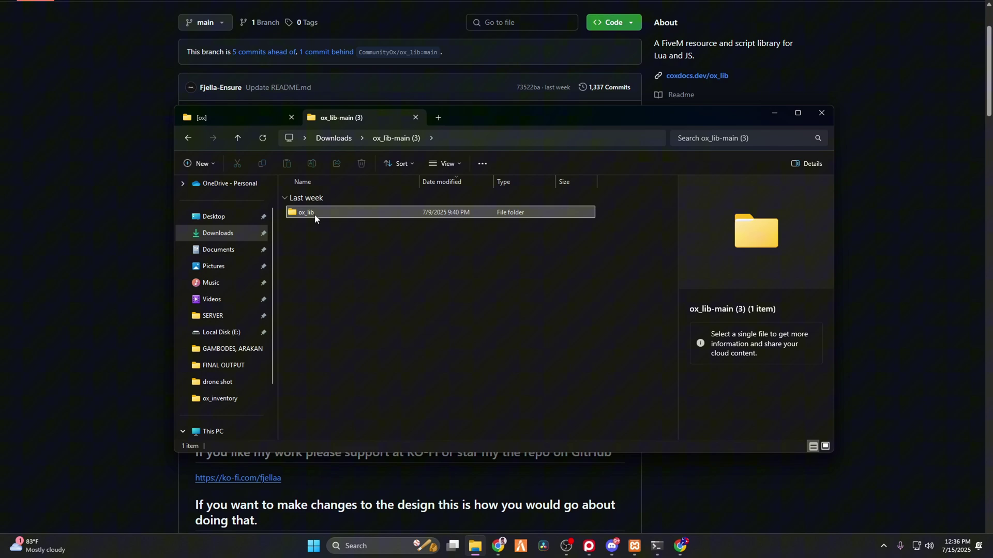
click(352, 212)
click(371, 228)
double_click(318, 212)
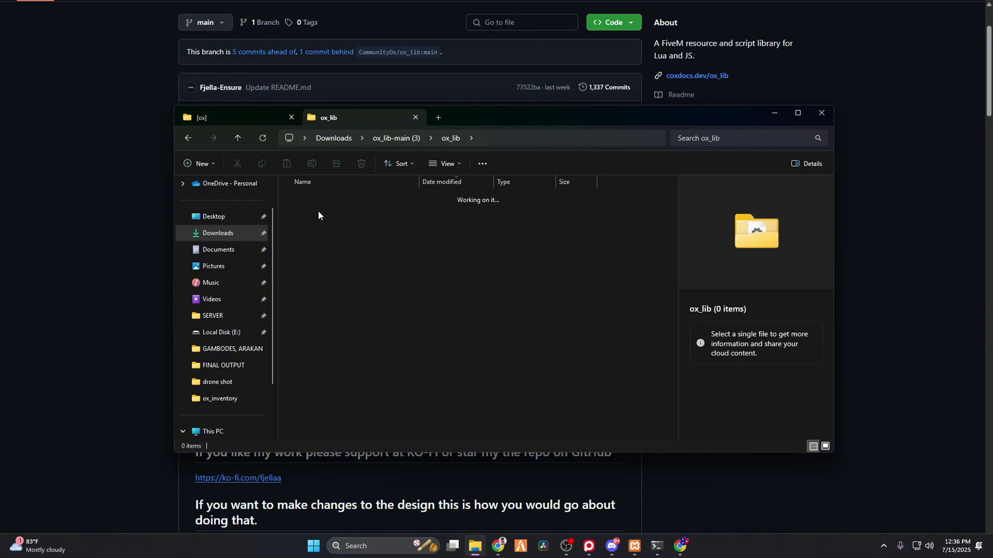
key(alt+Left)
right_click(314, 213)
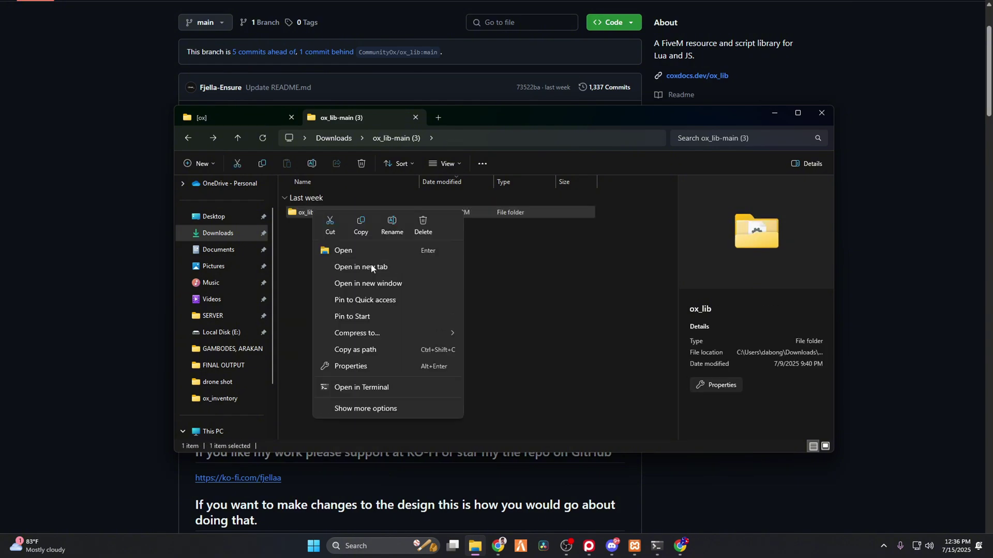
click(363, 229)
Paste the redesigned ox_lib folder into the server's [ox] folder
click(212, 118)
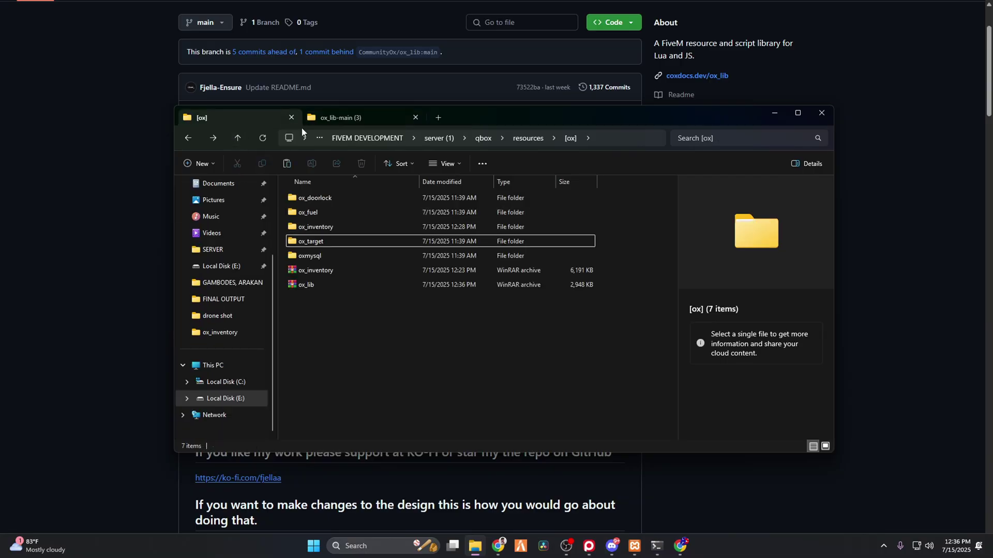
right_click(376, 331)
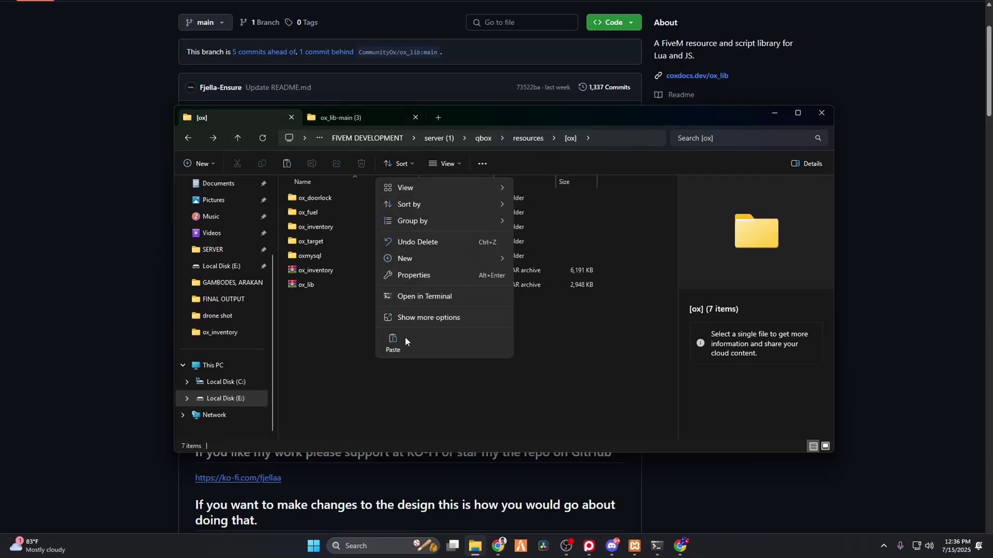
click(393, 342)
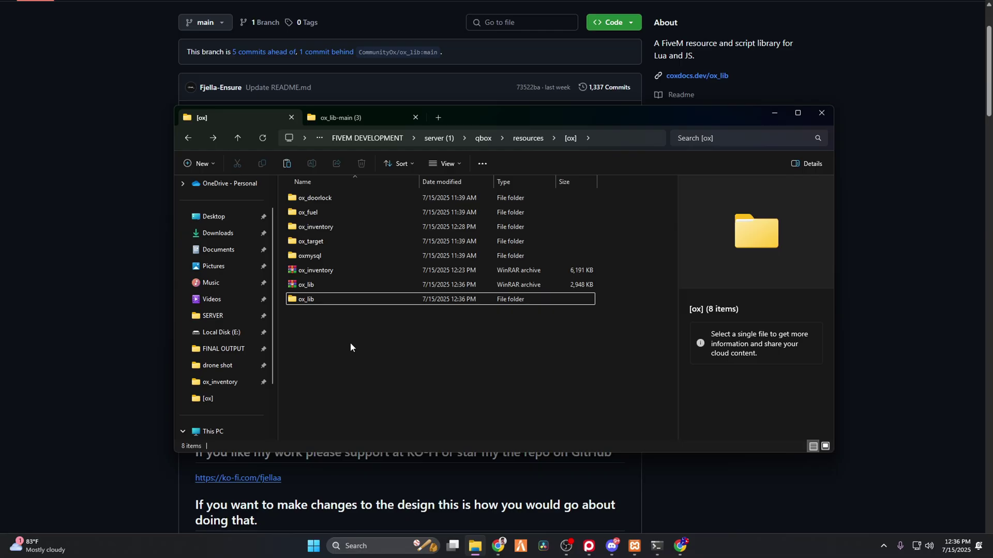
click(322, 300)
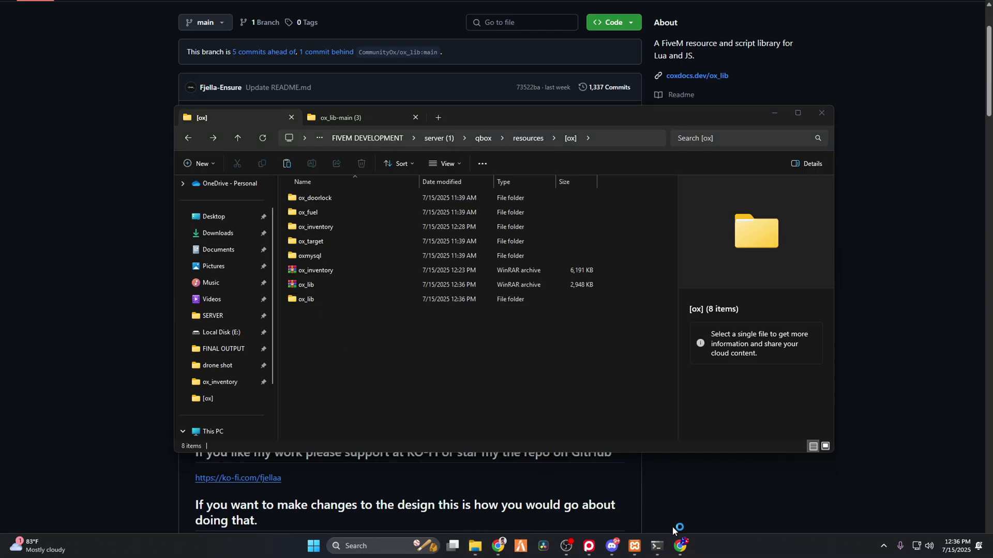
Switch to txAdmin in the browser, load localhost:40120 and open the server's live console
click(672, 544)
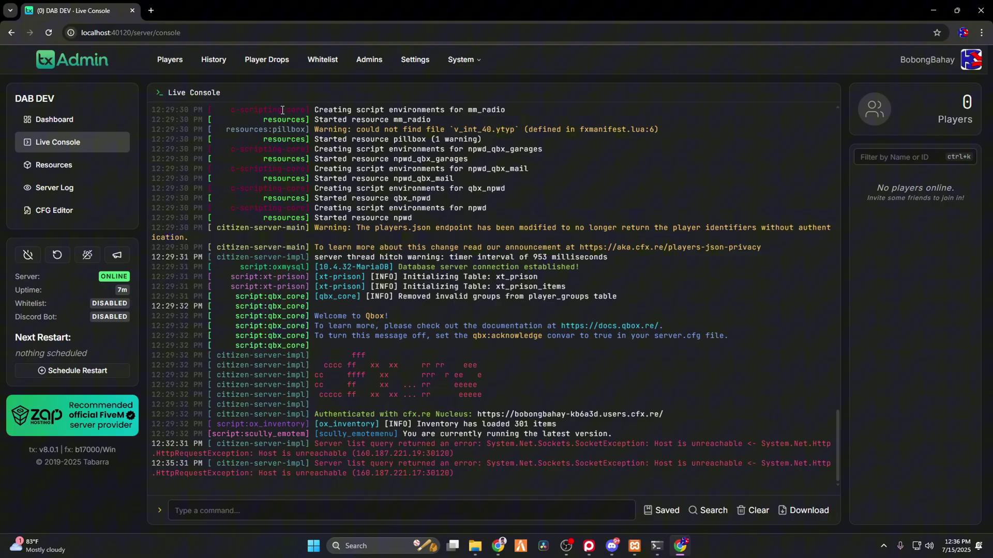
click(153, 32)
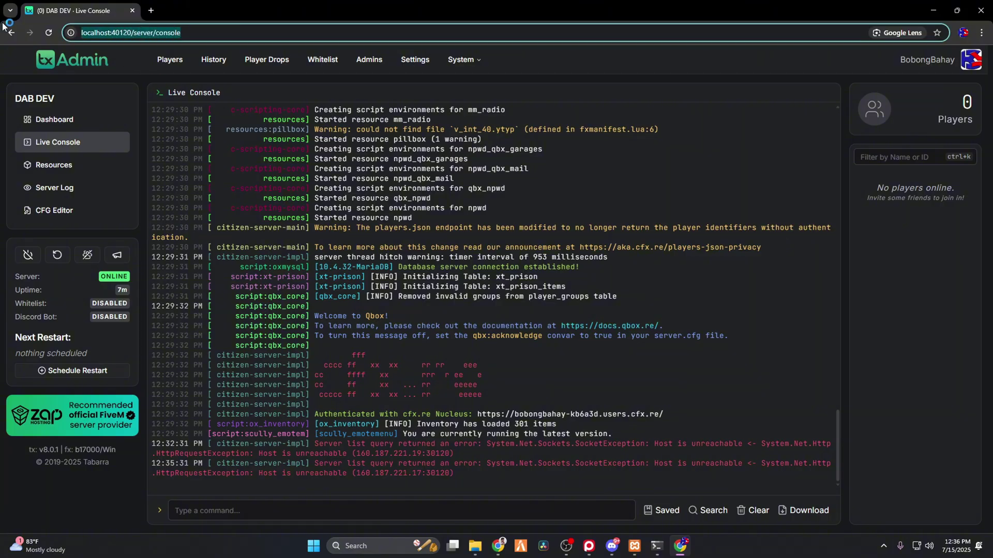
key(BackSpace)
text(loc)
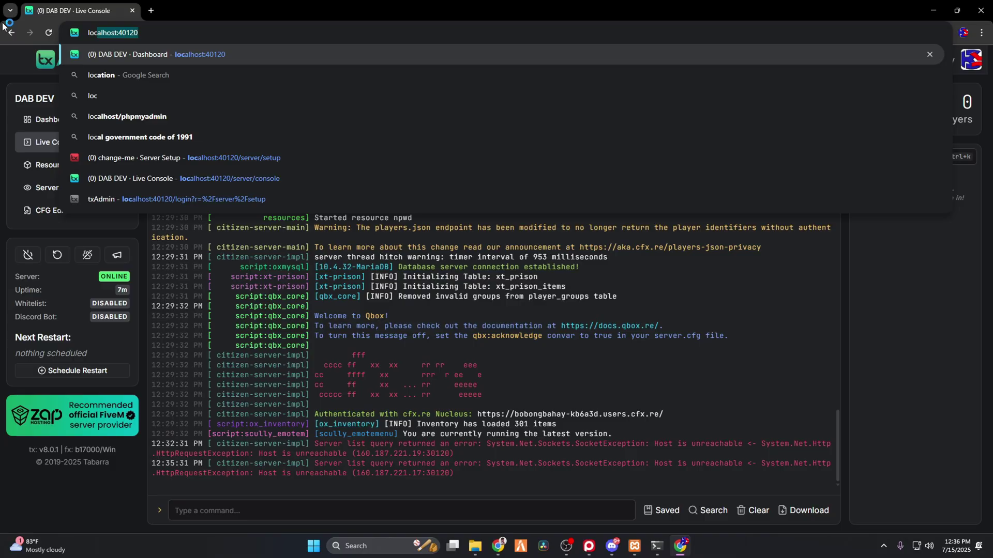
key(Return)
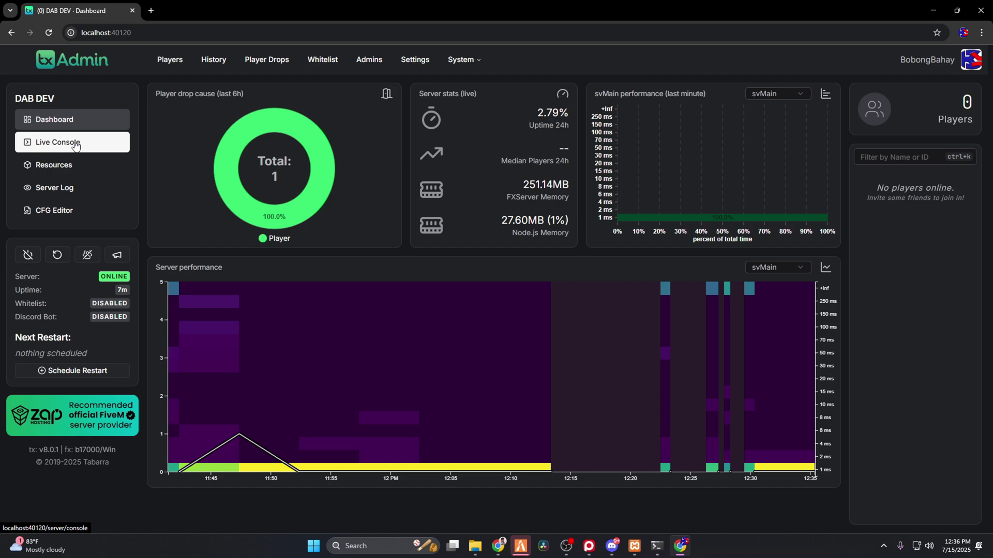
click(75, 145)
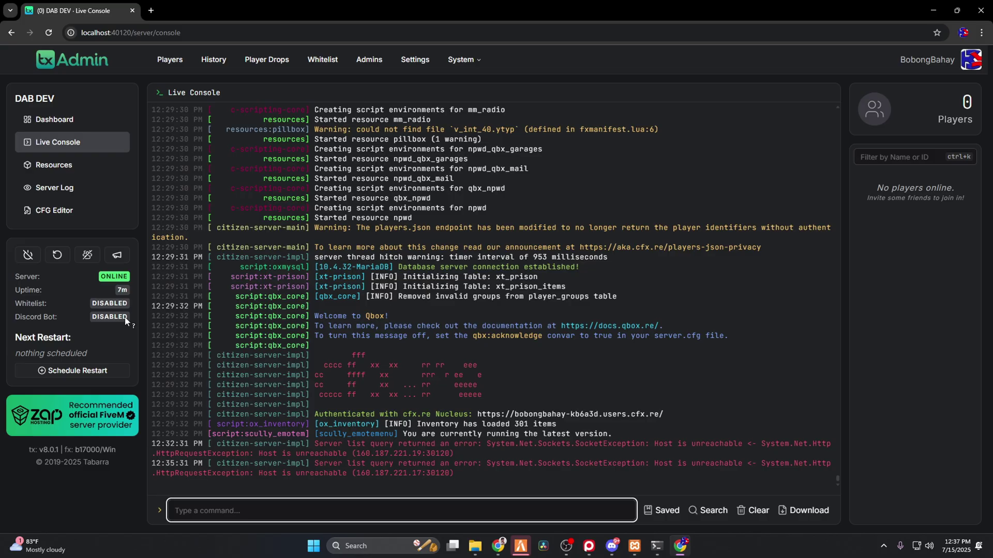
Restart the server, confirm the restart and clear the live console output
click(57, 256)
click(589, 308)
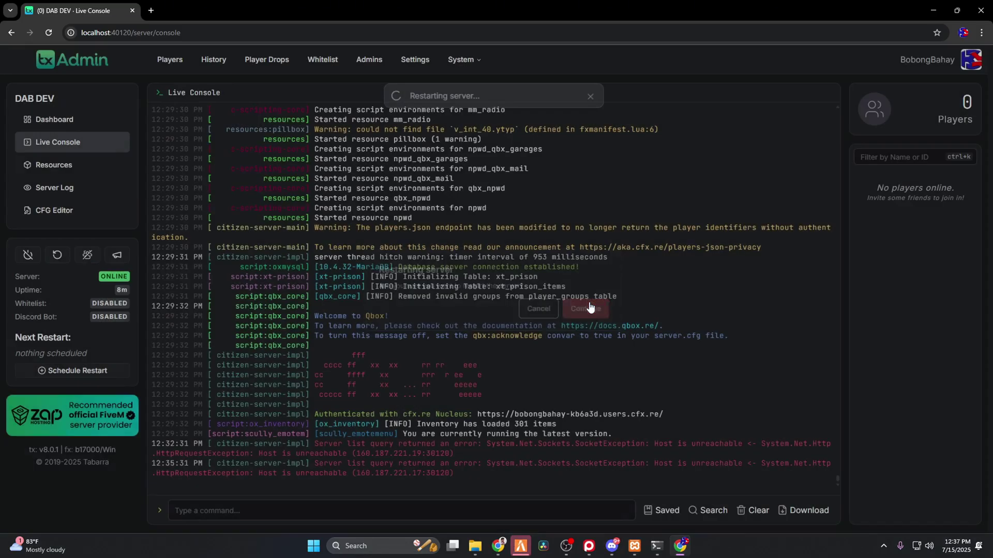
click(753, 510)
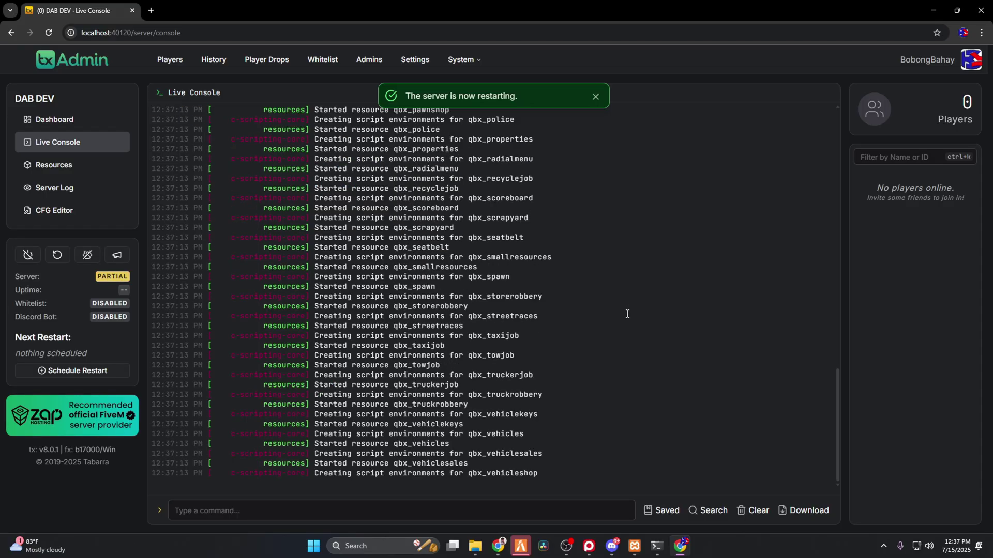
Search the live console for ox_lib and check the resource's startup lines
key(ctrl+f)
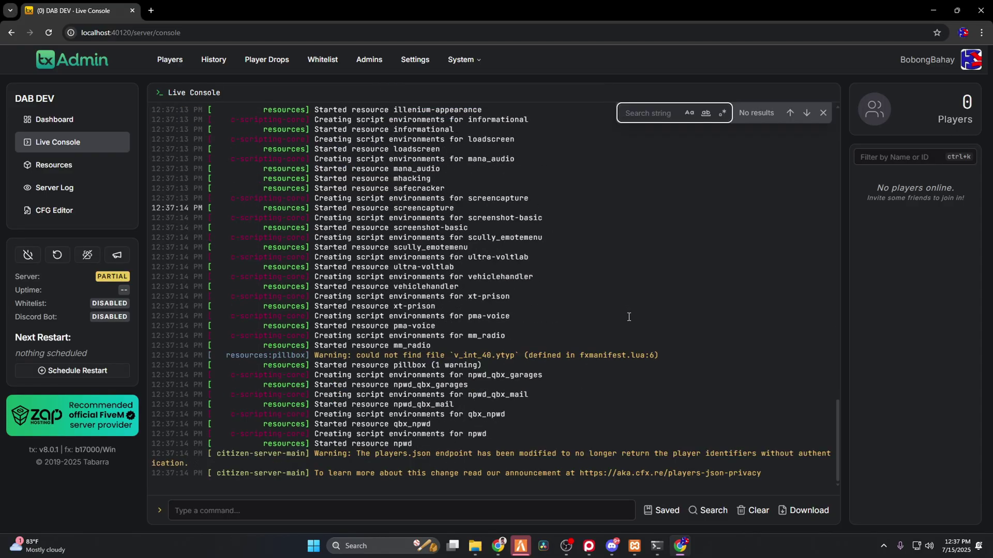
text(ox_lib)
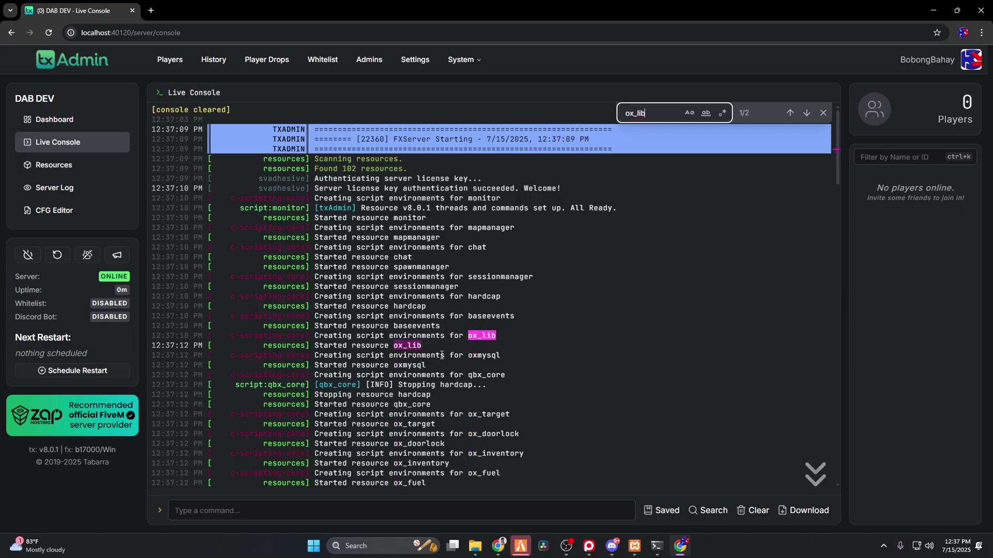
drag(443, 344, 184, 334)
click(588, 382)
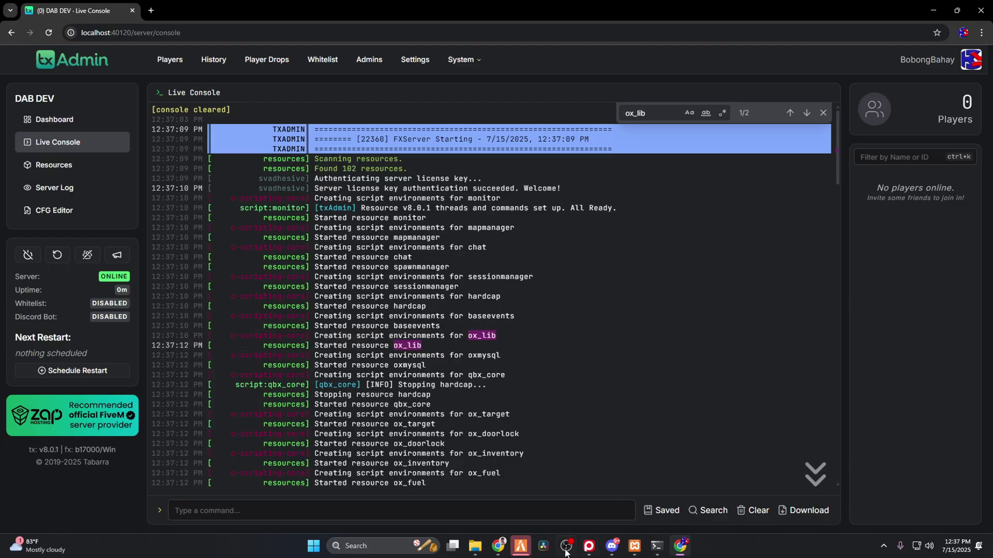
Switch to FiveM, connect to the local server on LAN, and select the existing character in Qbox Multichar
click(521, 549)
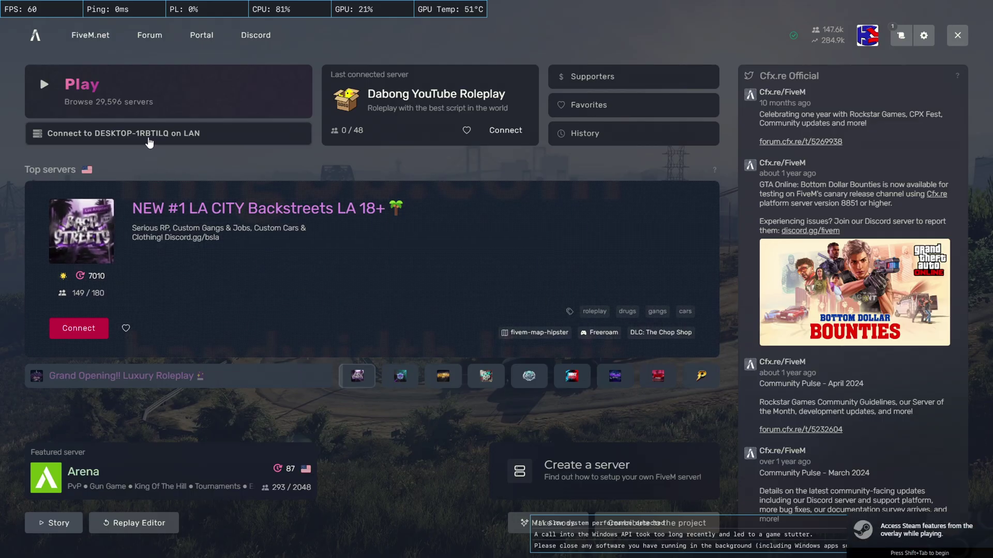
click(149, 136)
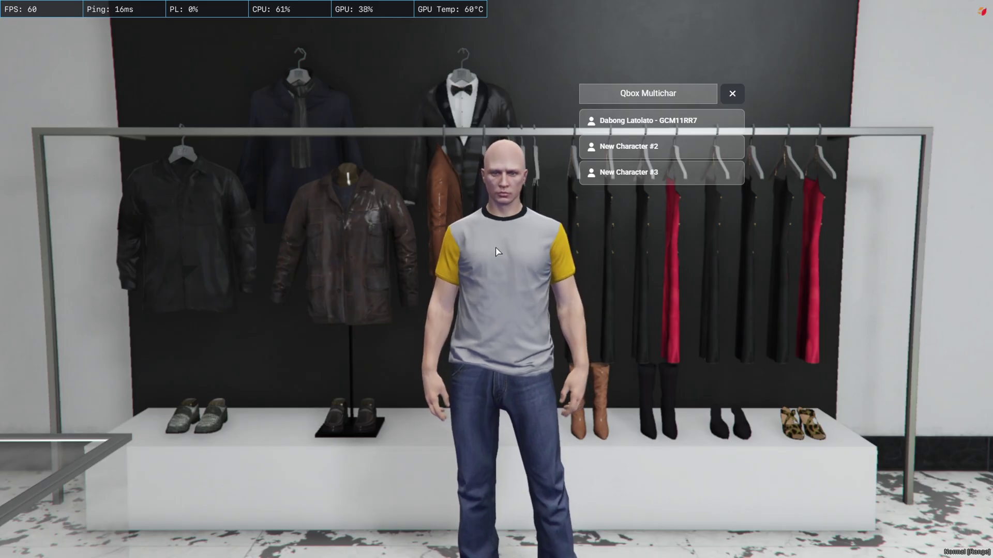
mouse_move(667, 124)
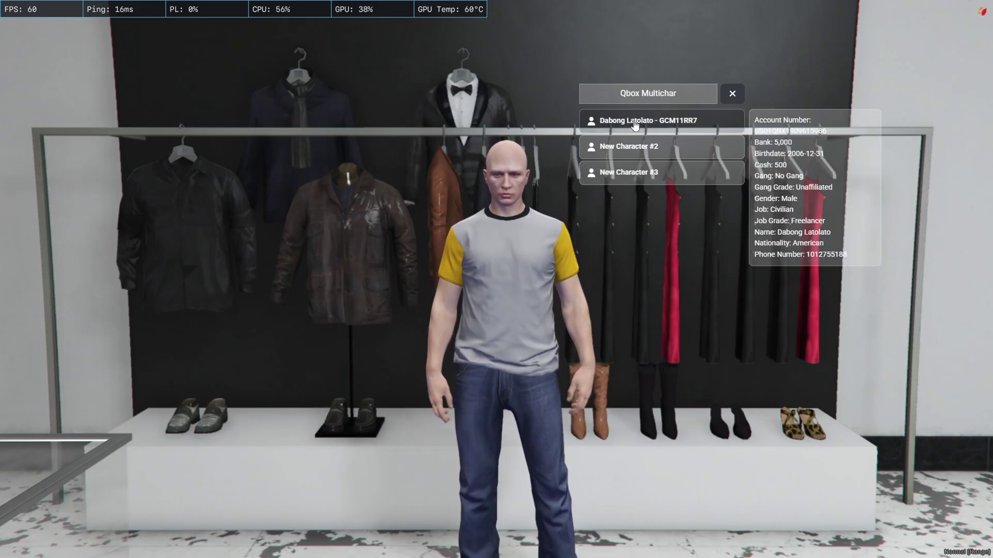
click(667, 124)
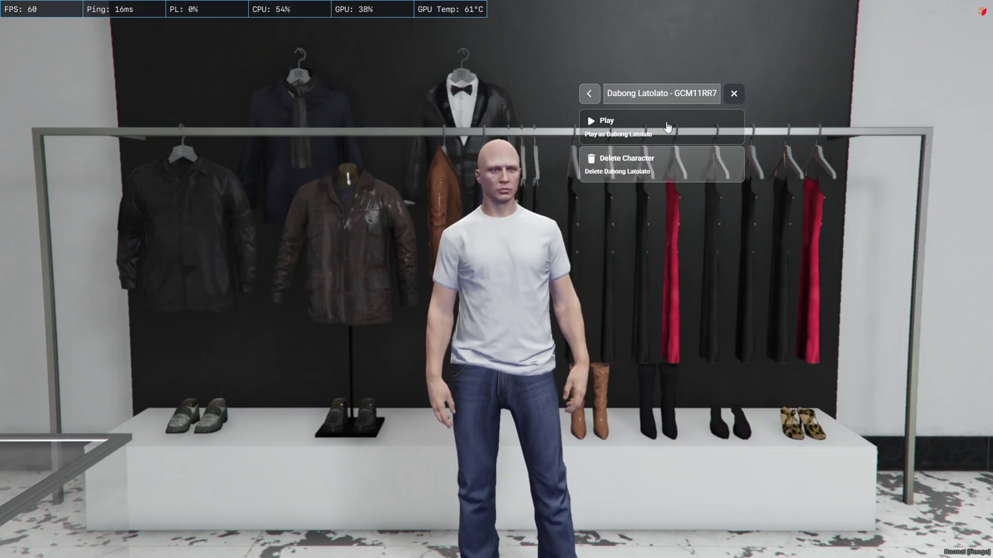
Switch to the ox_lib GitHub page in the browser, read the redesign README's customization instructions, and return to the game
key(alt+Tab)
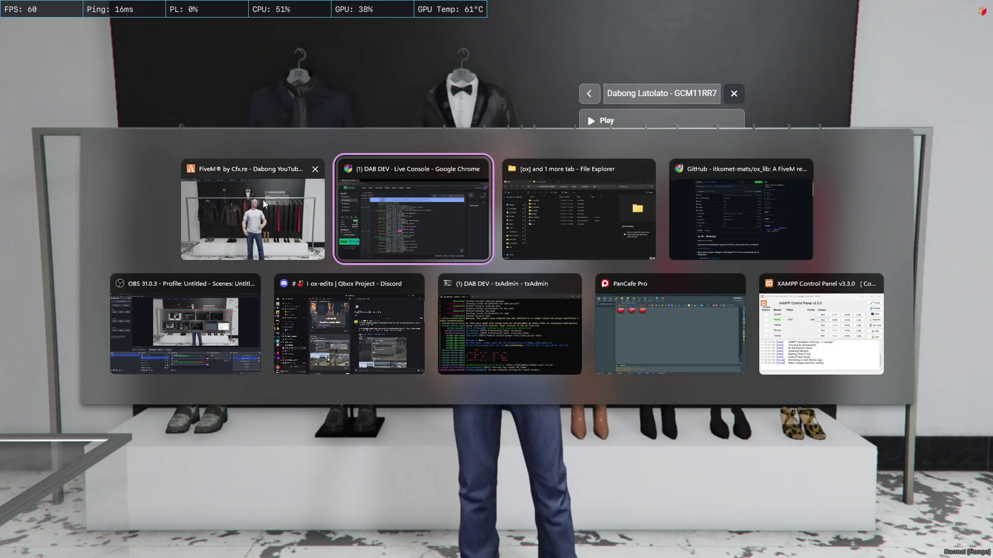
click(716, 222)
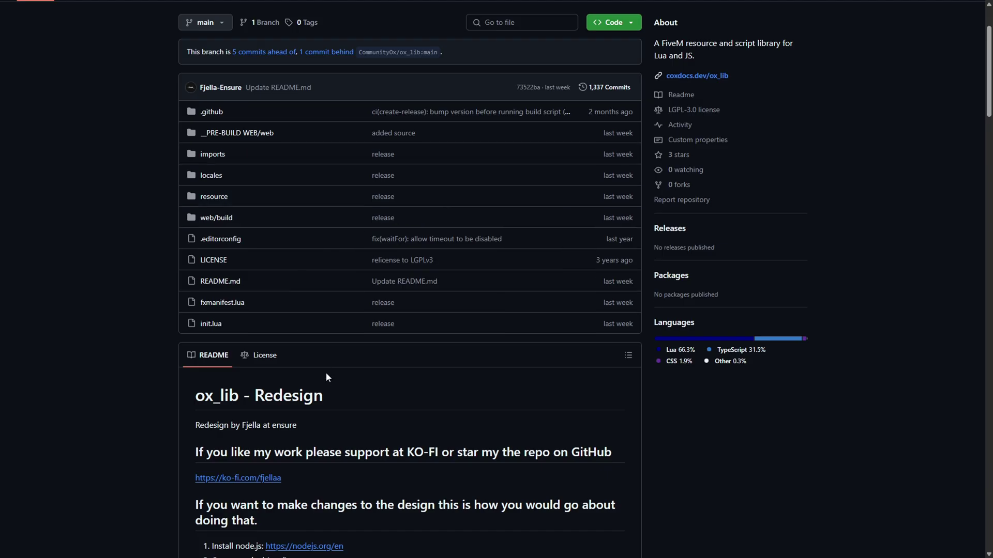
scroll(326, 372, down, 4)
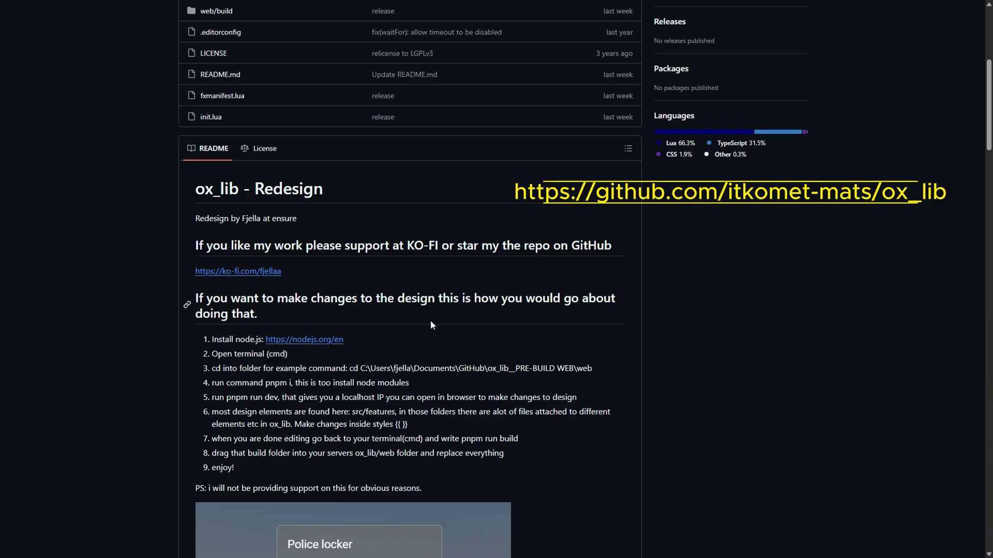
key(alt+Tab)
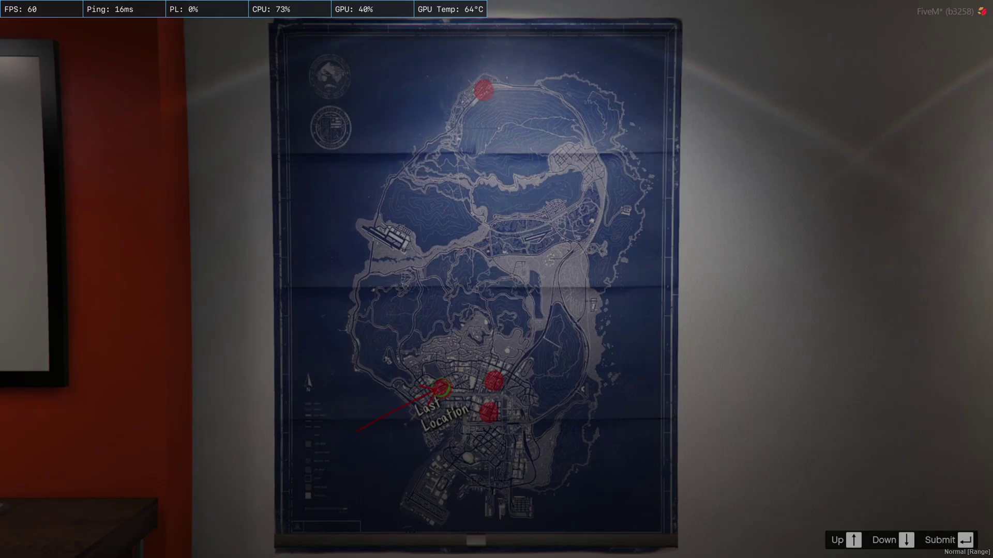
Spawn the character at Last Location and run along the sidewalk once the world has loaded
key(Return)
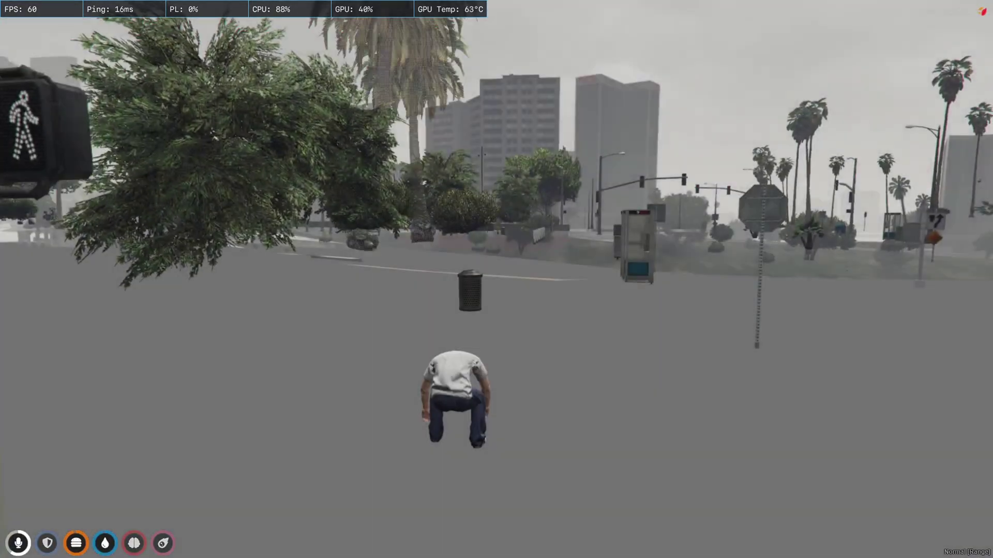
key(w)
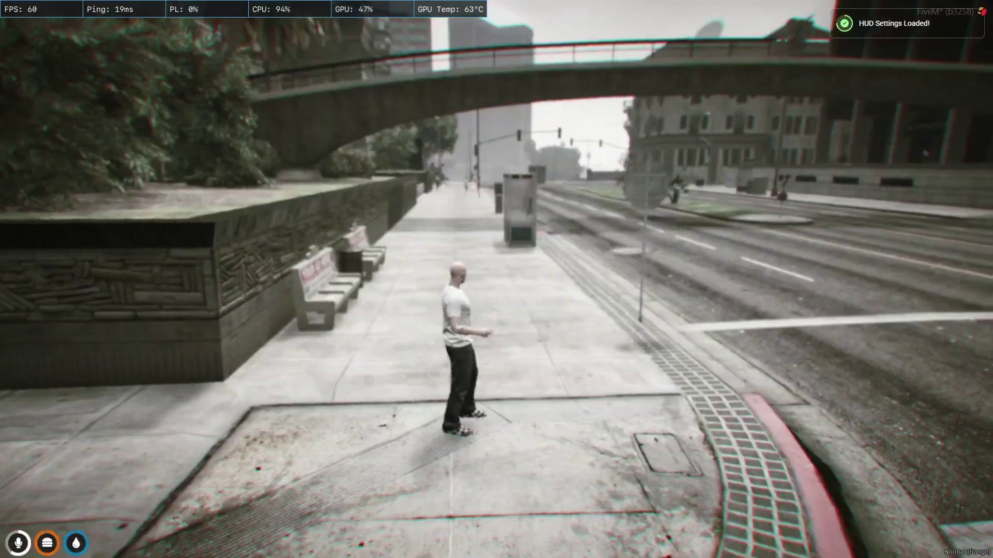
key(Escape)
key(Escape)
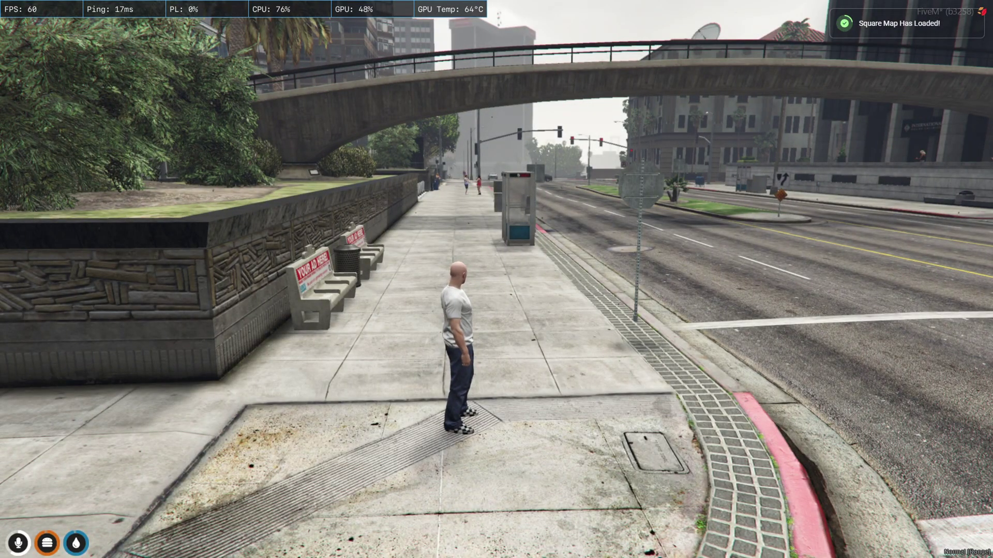
key(w)
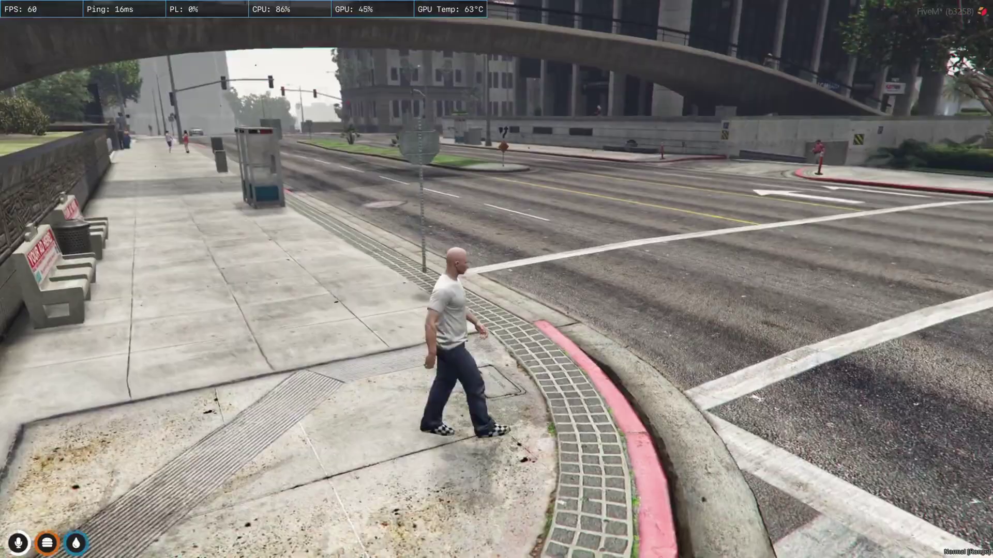
key(shift)
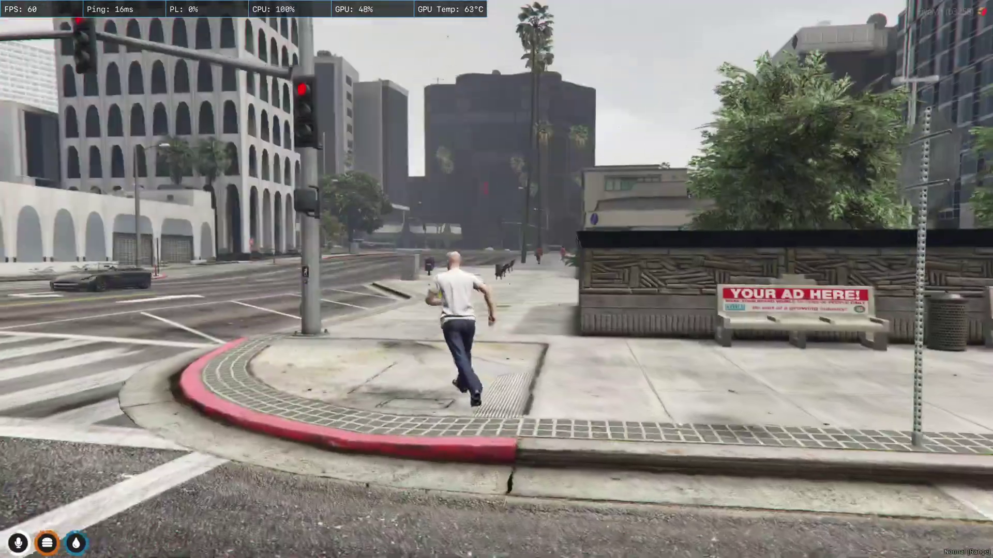
Set a map waypoint on the store marker beside the clothing store south of the freeway, and return to the game
key(Escape)
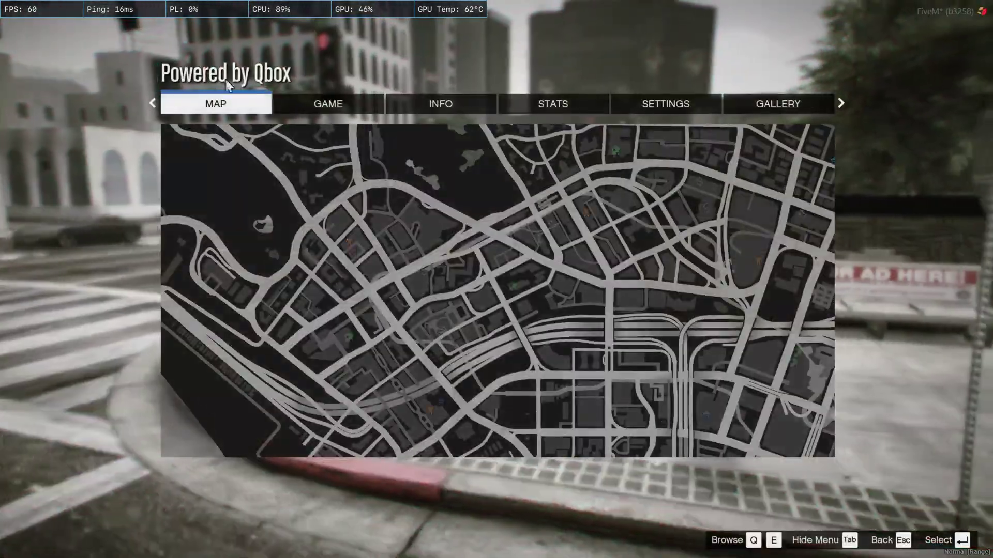
click(412, 309)
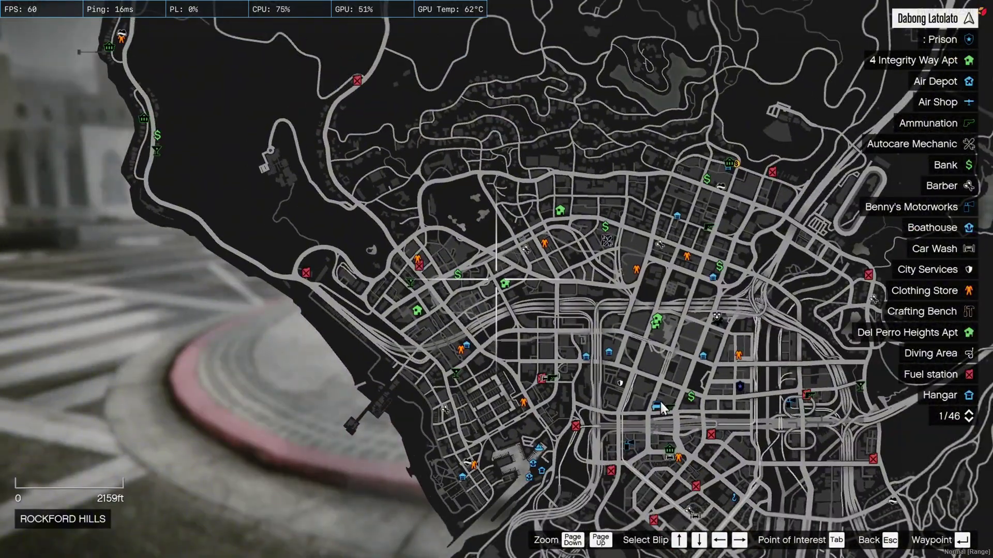
click(667, 454)
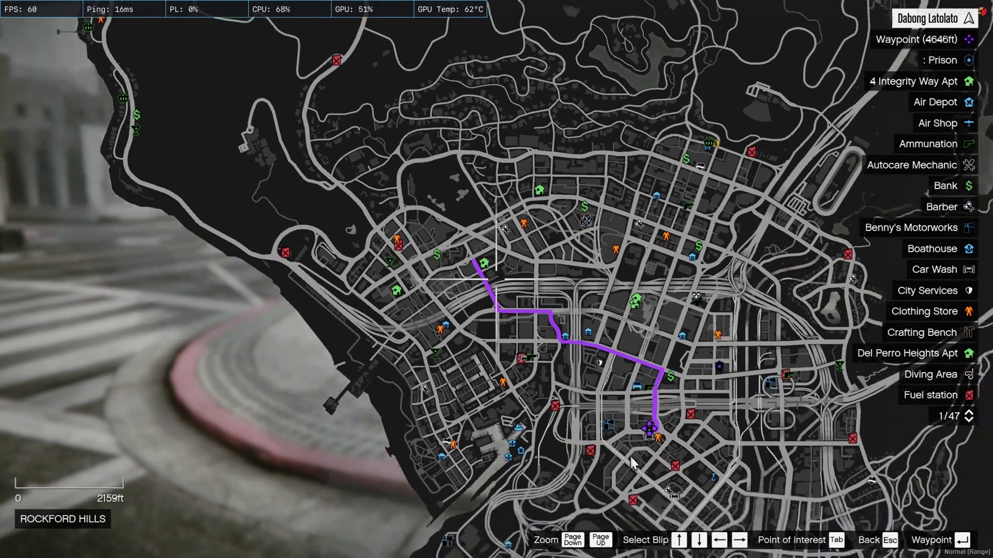
scroll(587, 444, down, 2)
key(Escape)
key(Escape)
Teleport the character to the waypoint with the /tpm chat command
text(t)
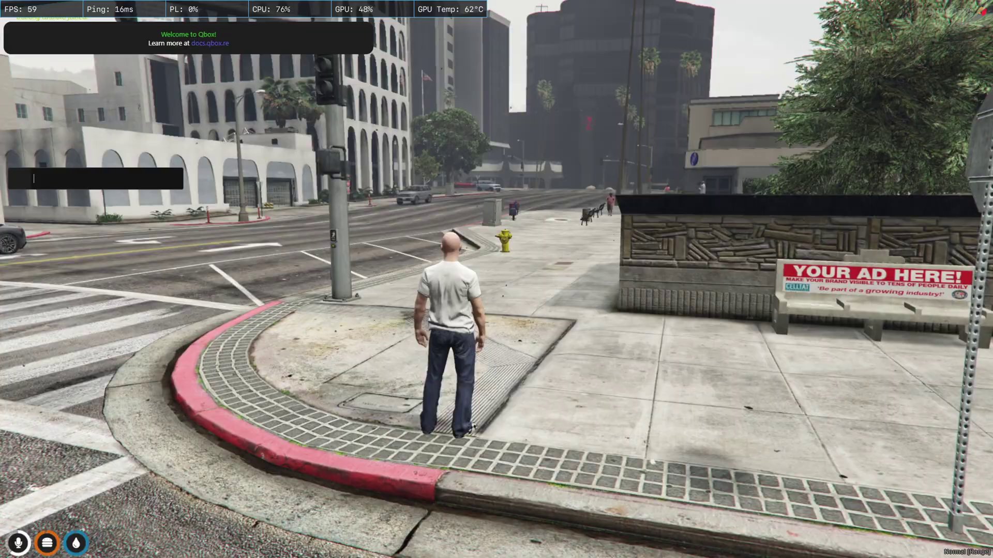
text(/tpm)
key(Return)
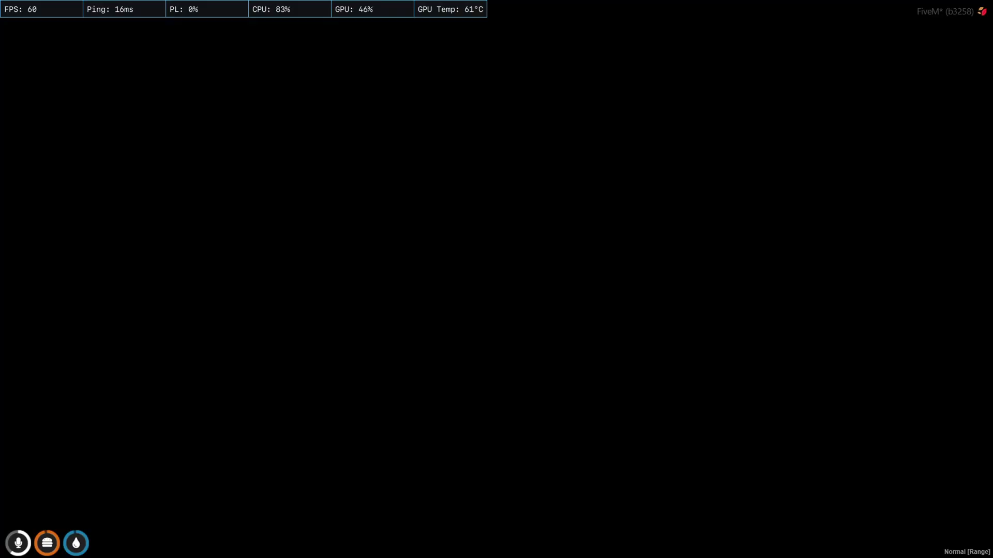
Walk into the 24/7 supermarket and use the Open Shop target option at the counter
key(w)
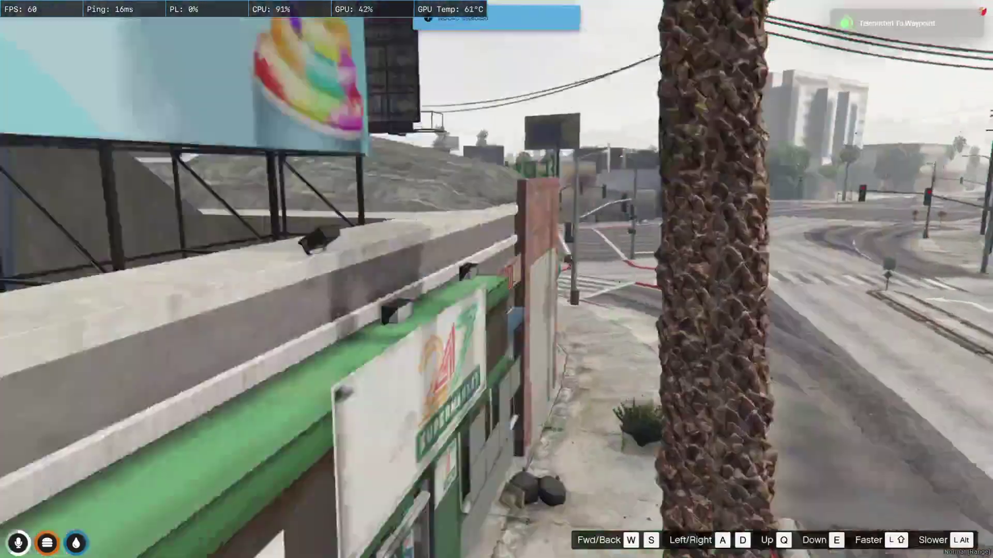
key(w)
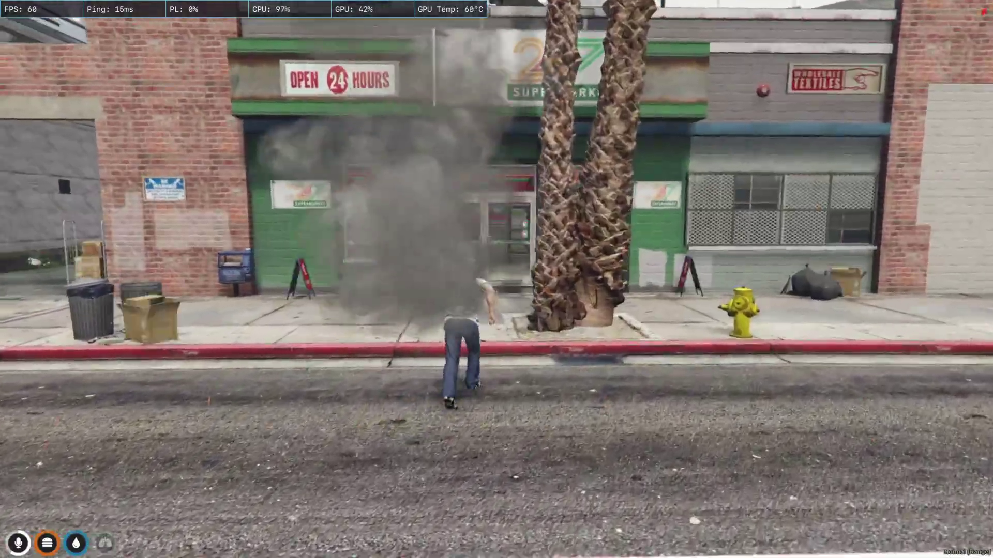
key(w)
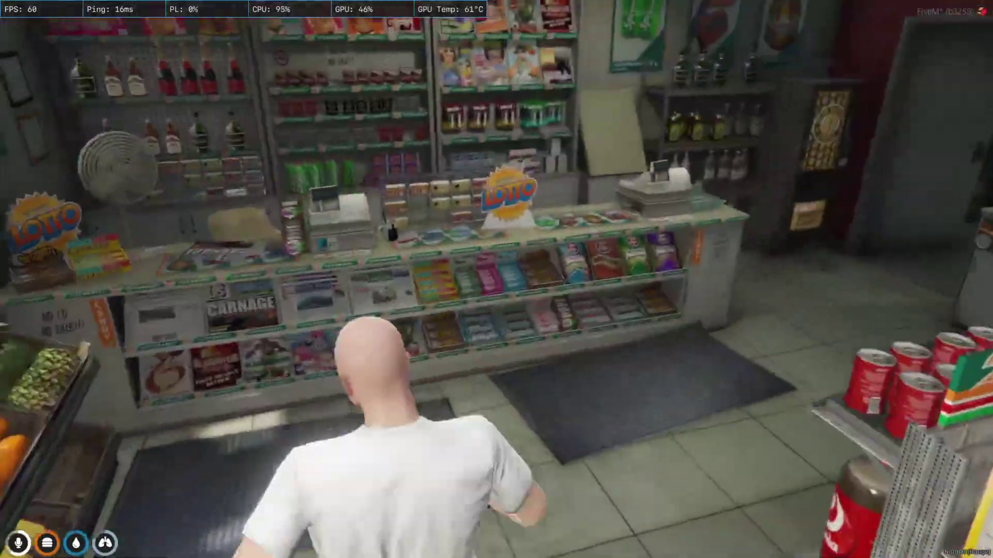
key(w)
key(alt)
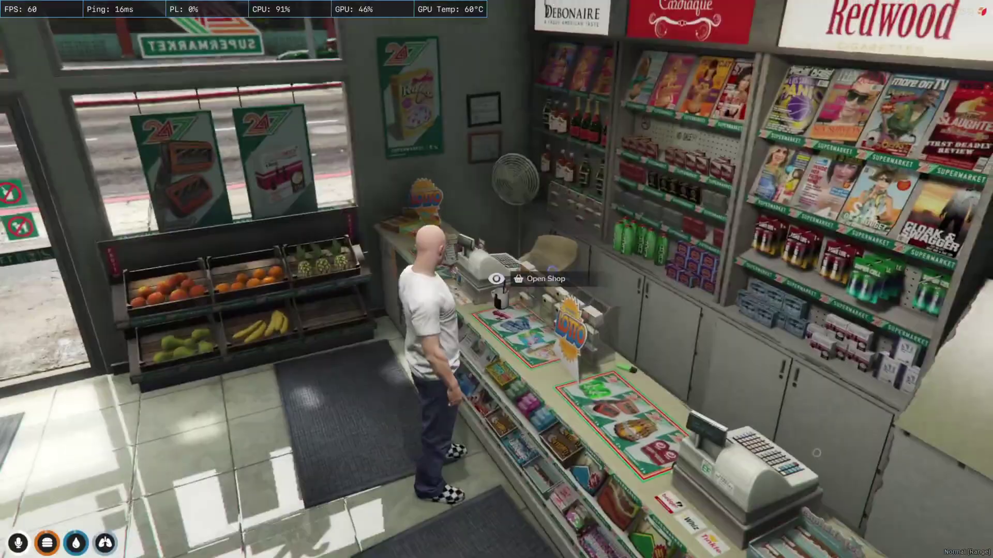
click(538, 284)
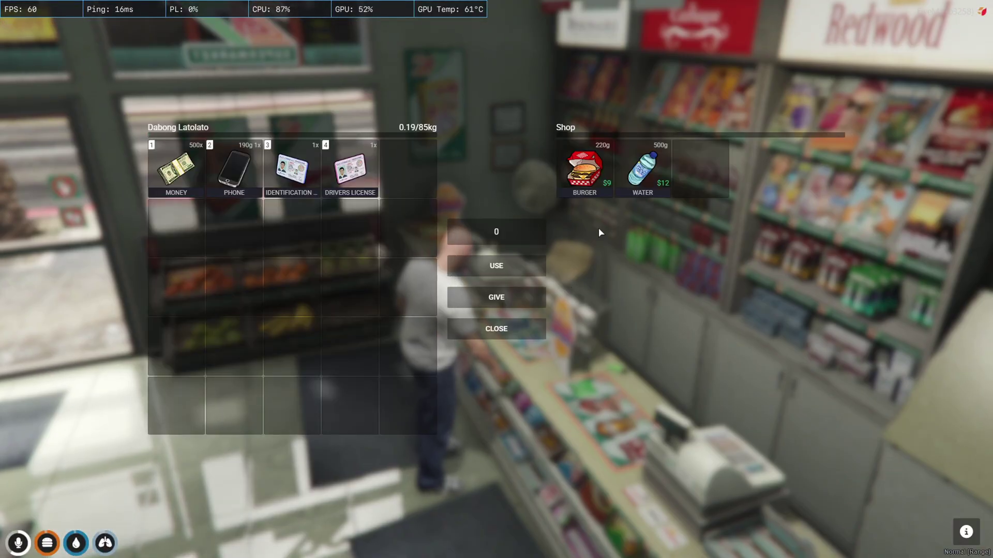
Set the shop amount to 2, buy two burgers and two waters, and close the shop
click(504, 228)
text(2)
drag(588, 183, 352, 227)
drag(642, 168, 421, 233)
key(Escape)
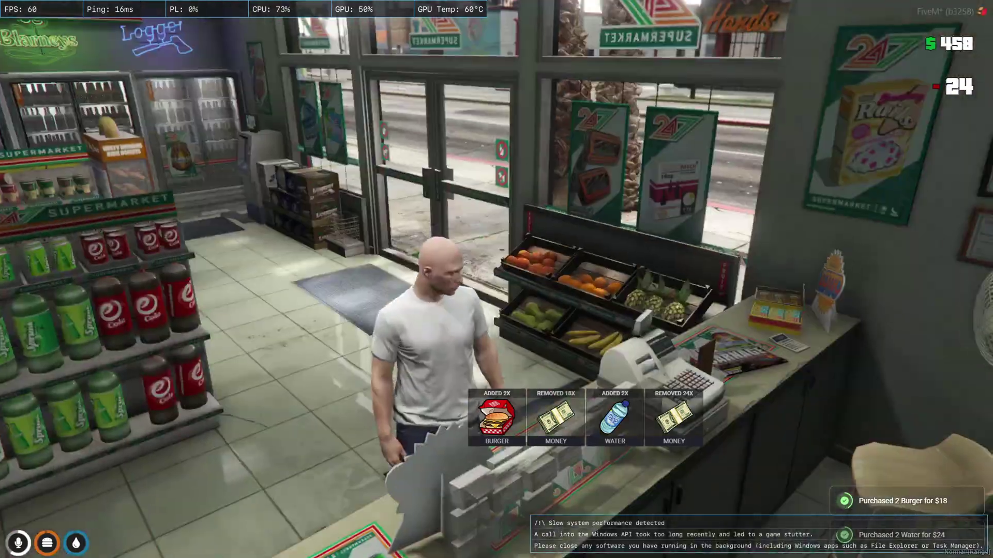
Walk toward the store entrance and use one burger from the inventory to test the progress bar
key(w)
key(w)
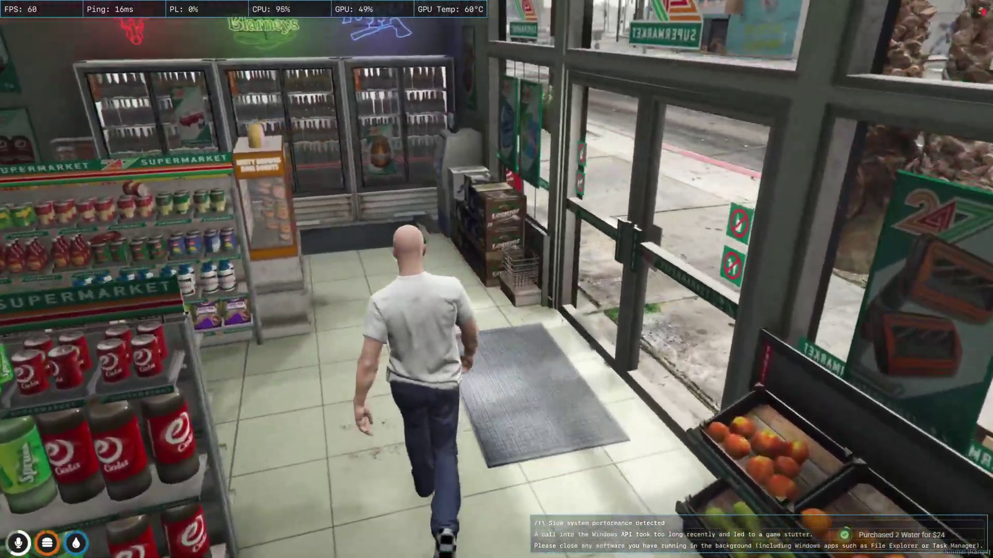
key(Tab)
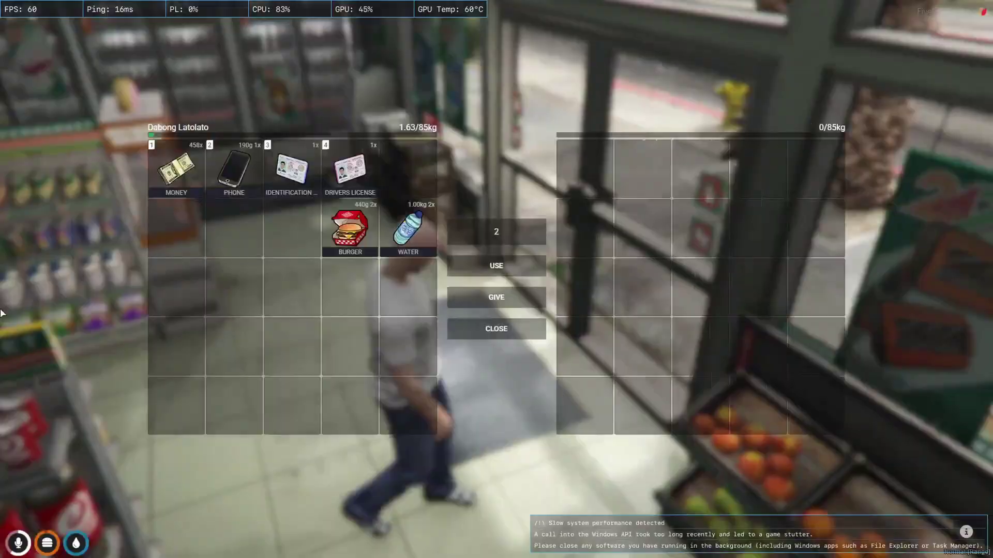
right_click(395, 235)
click(396, 254)
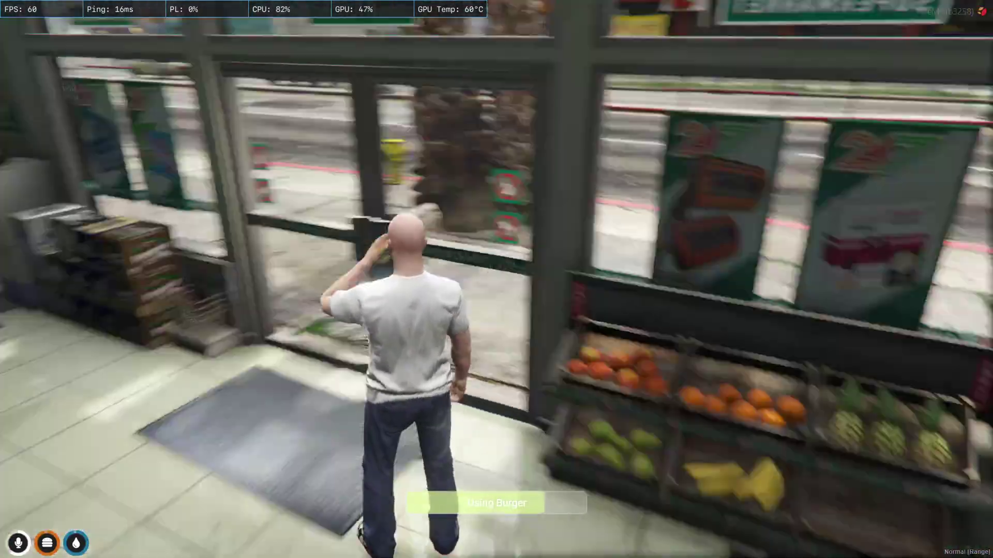
Use the remaining burger from the inventory to view the progress bar and notification design again
key(w)
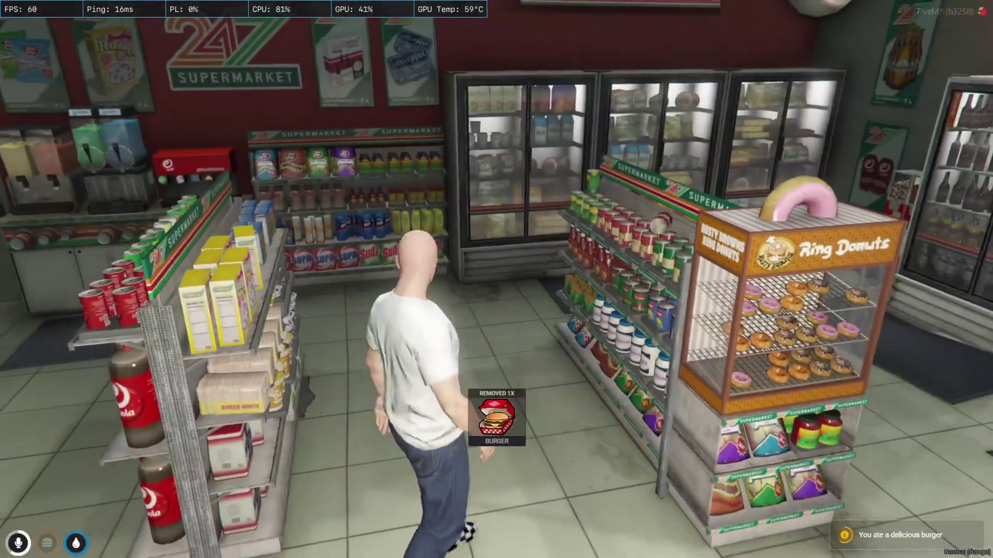
key(Tab)
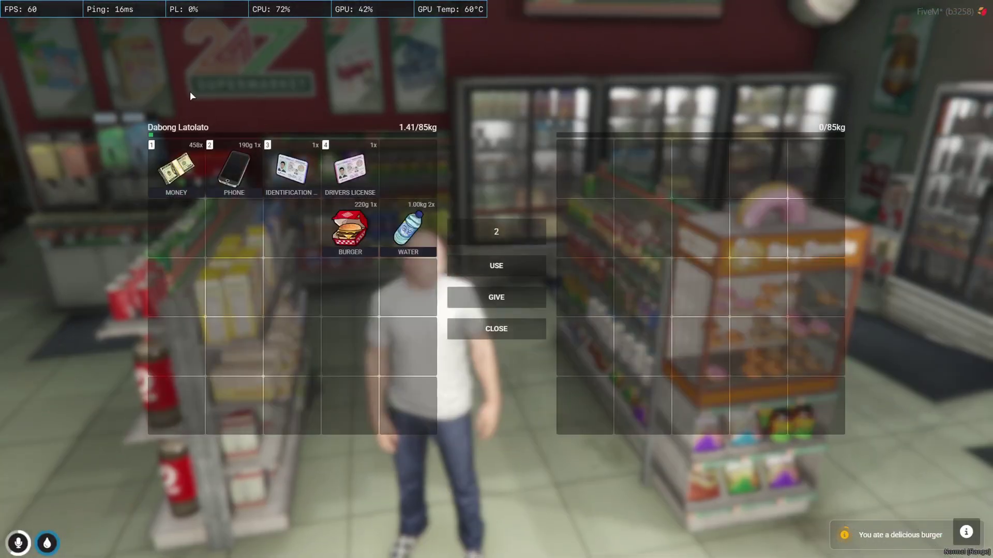
right_click(368, 219)
click(377, 253)
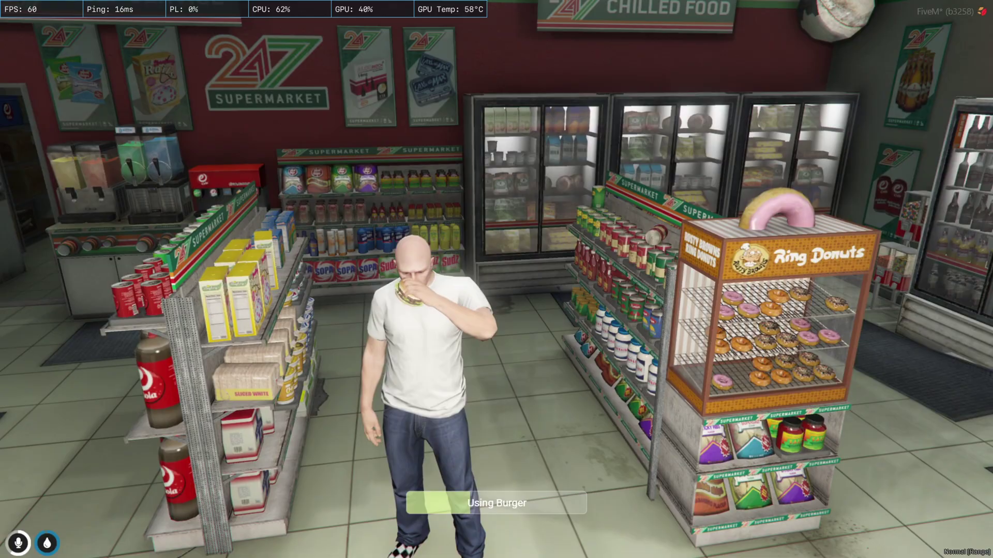
Open the ox_lib settings with the /ox_lib chat command, view the notification position options, and cancel the dialog
text(t/o)
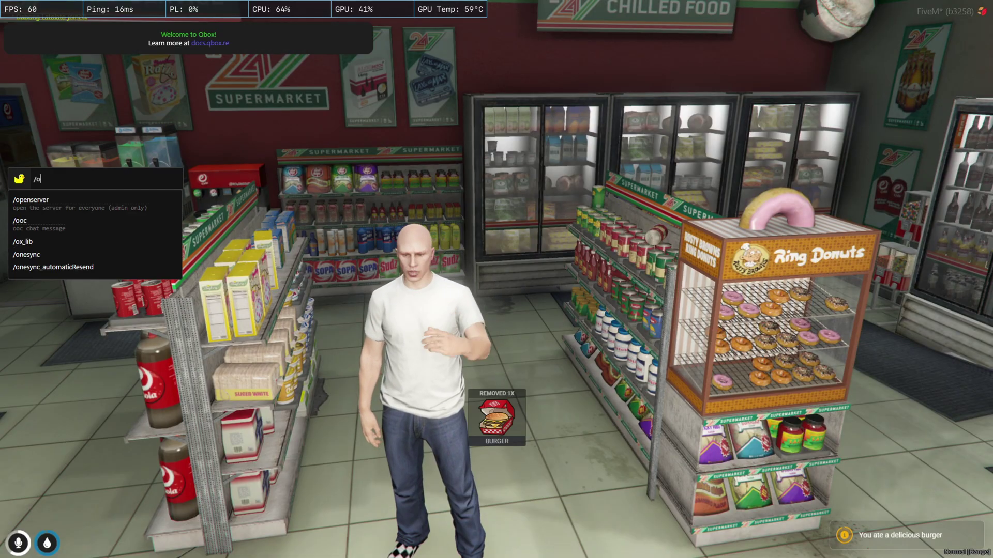
text(x_lib)
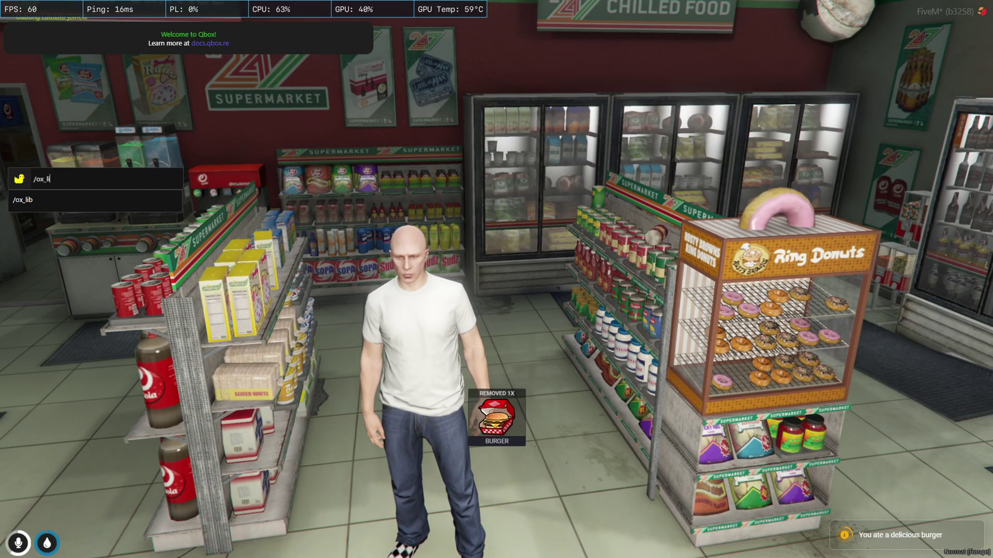
key(Return)
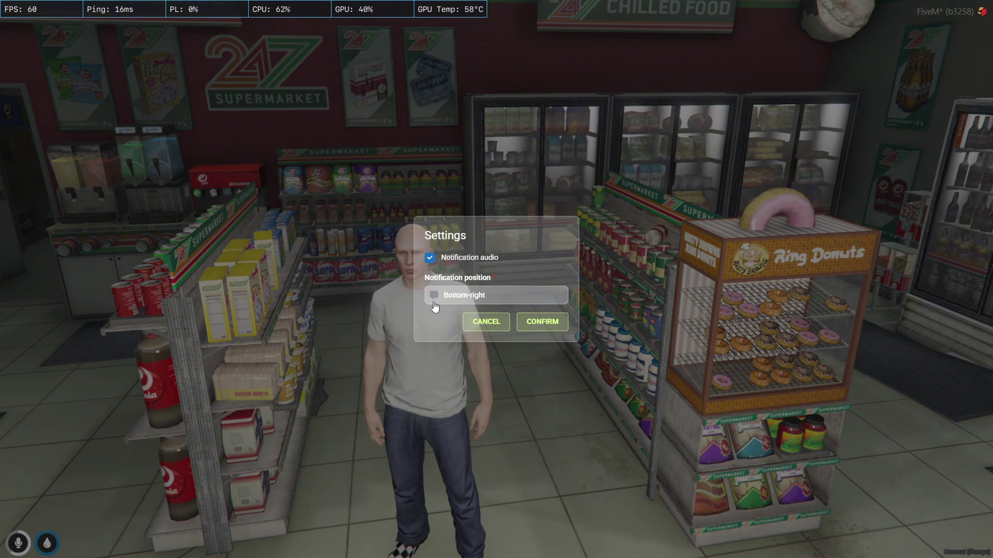
click(445, 299)
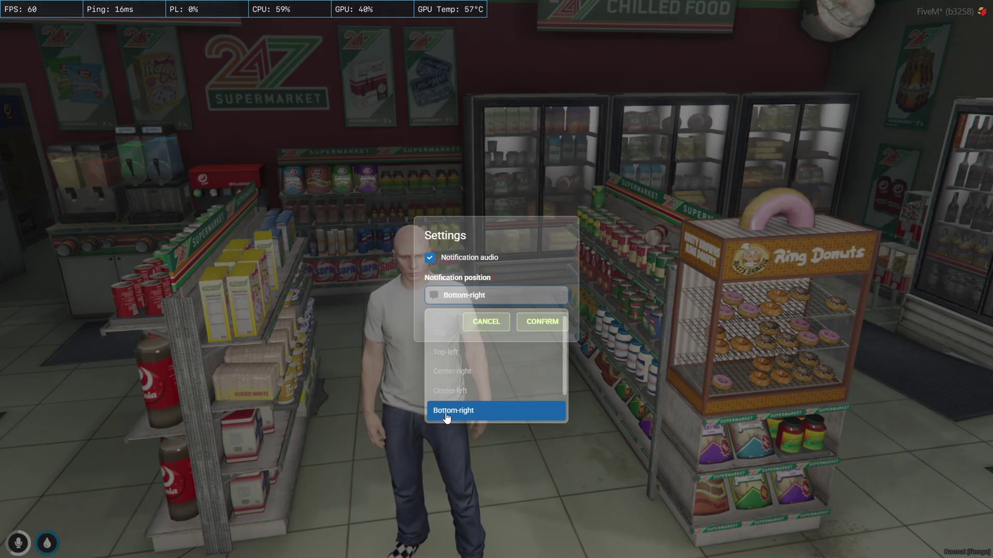
click(525, 243)
click(479, 322)
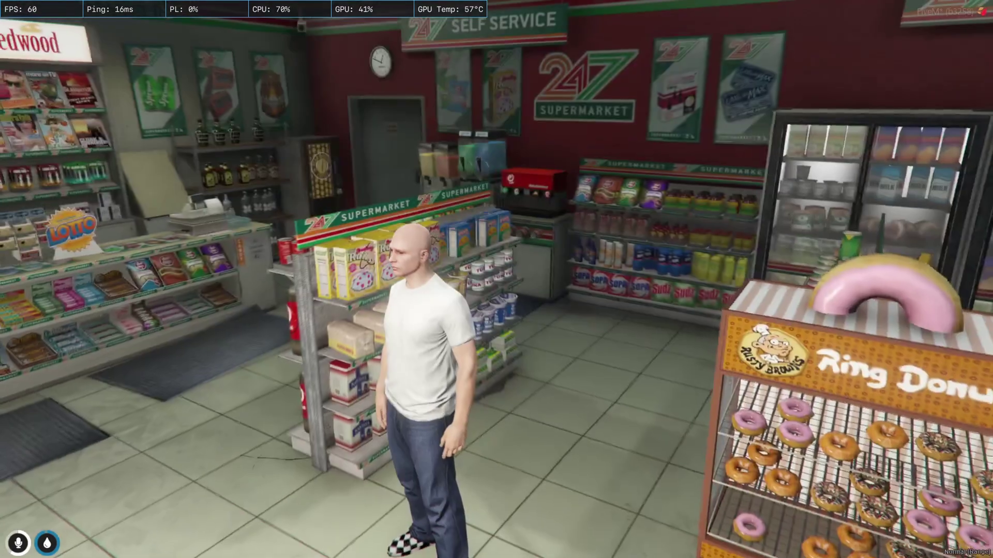
Walk through the store and use a water bottle from the inventory
key(w)
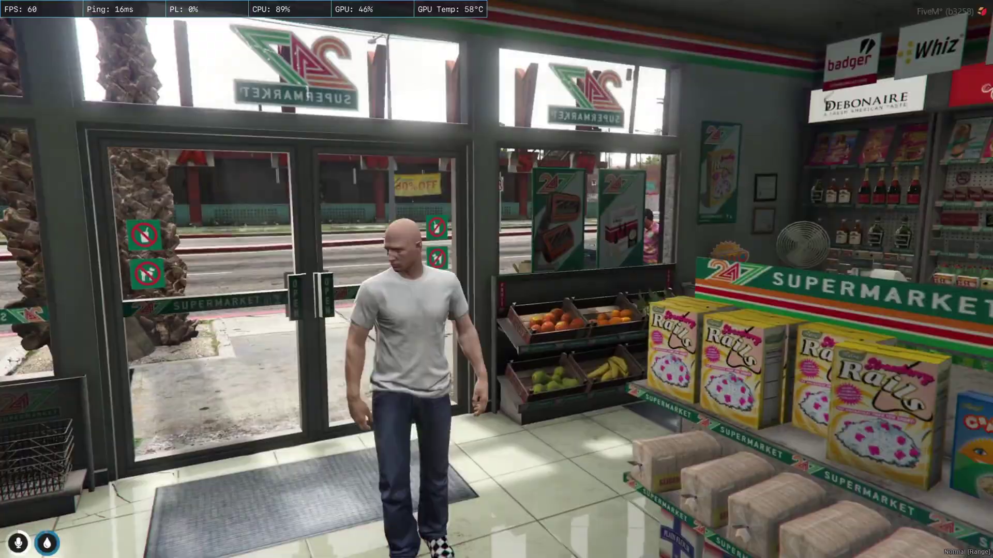
key(F2)
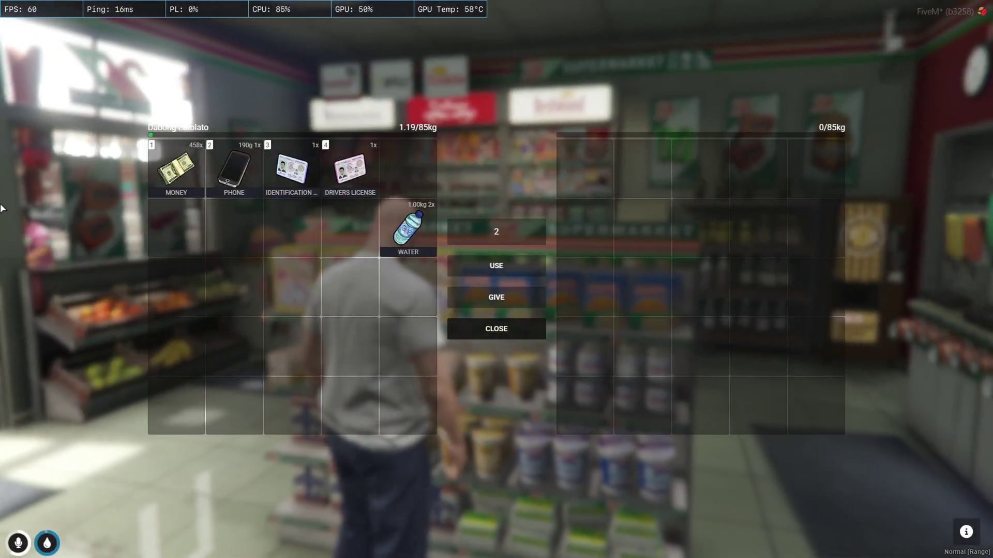
key(Escape)
key(F2)
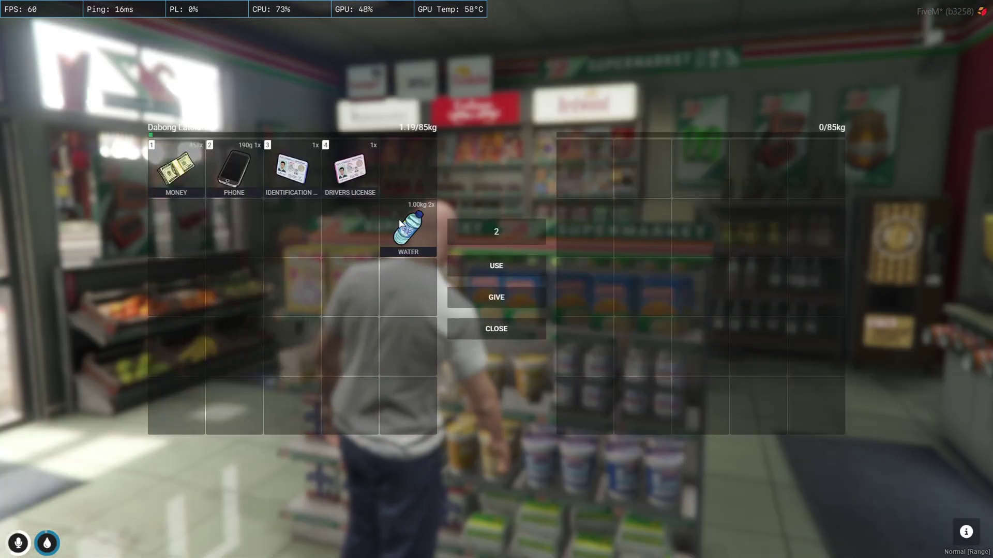
drag(401, 225, 496, 265)
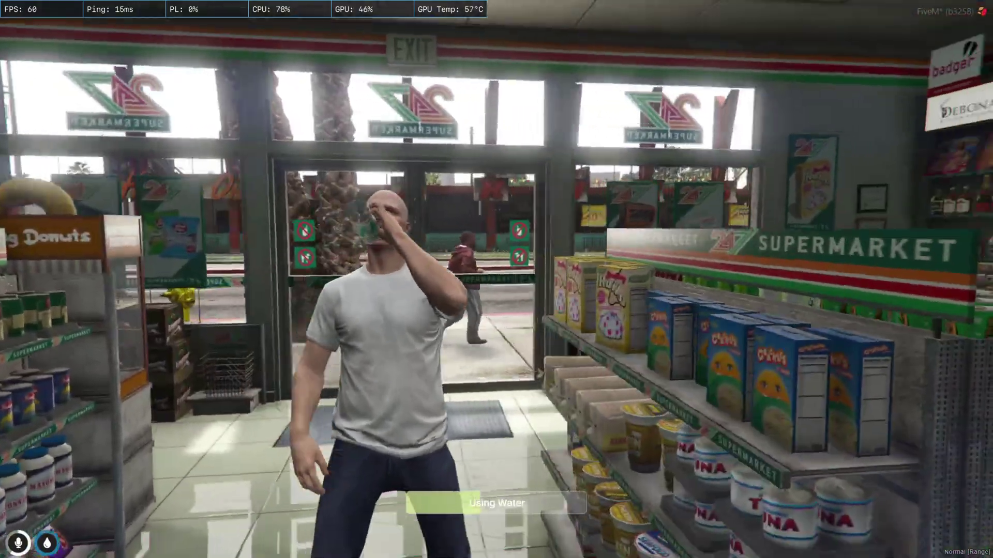